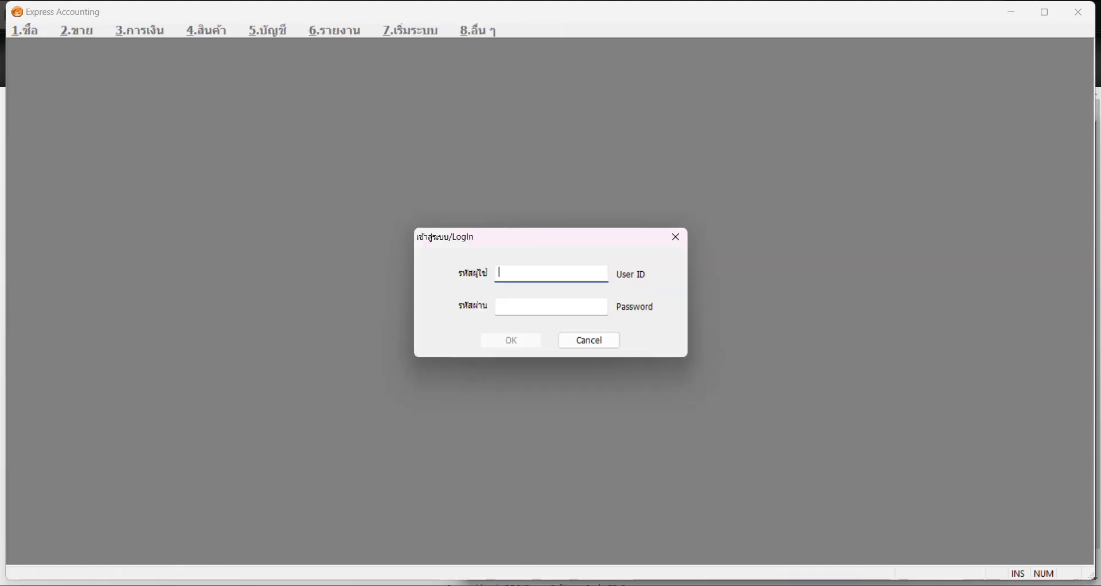
Log in with the user ID BIT9 and the account password.
{"action": "type", "text": "BIT9"}
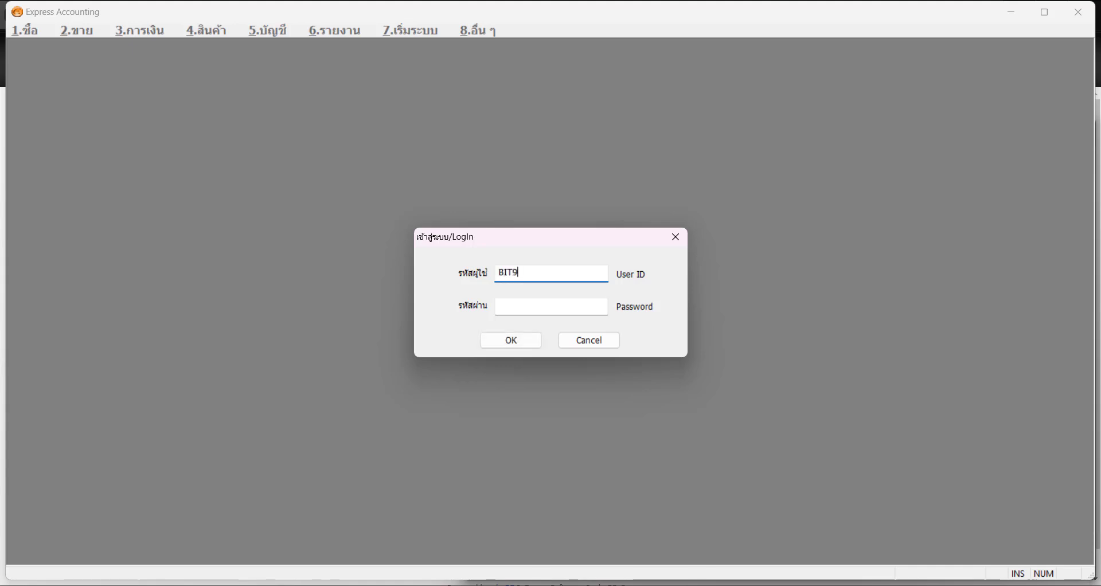
{"action": "key", "text": "Tab"}
{"action": "type", "text": "****"}
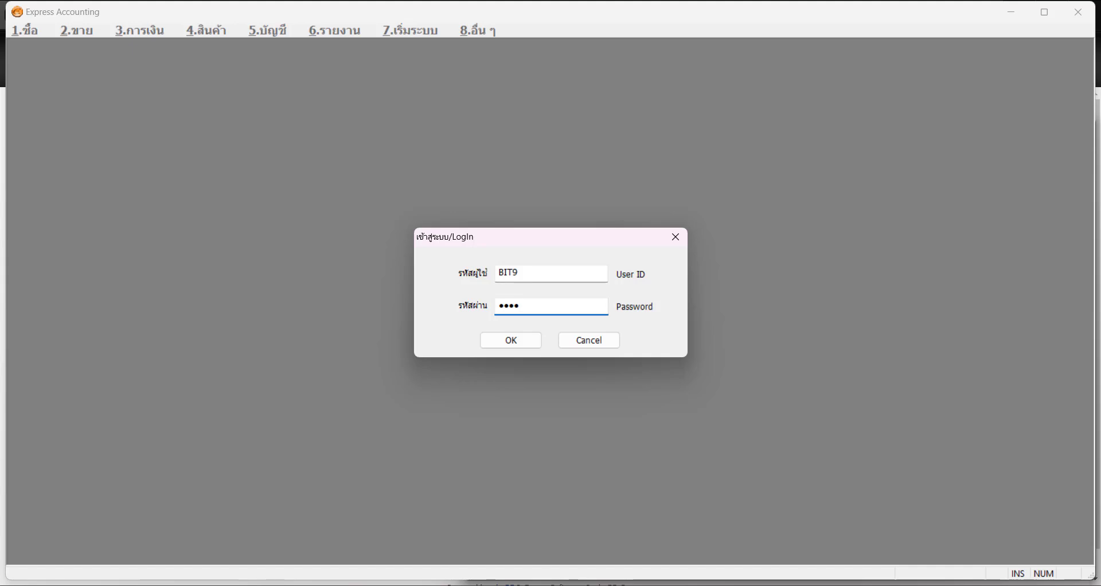
{"action": "key", "text": "Return"}
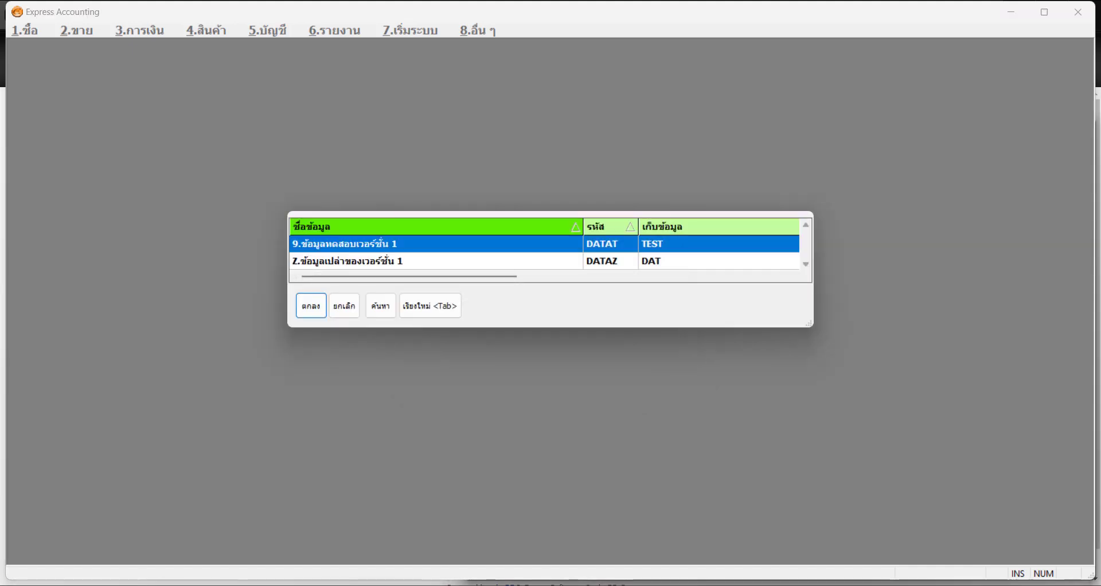
Open the blank version 1 data set DATAZ with the working date 11/07/2567.
{"action": "left_click", "coordinate": [401, 260]}
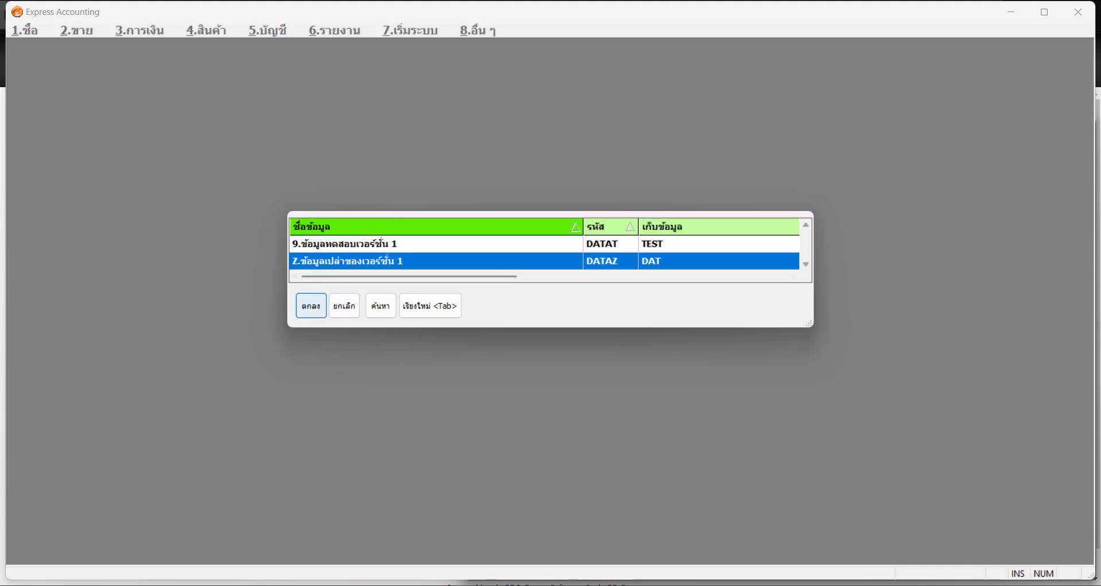
{"action": "key", "text": "Return"}
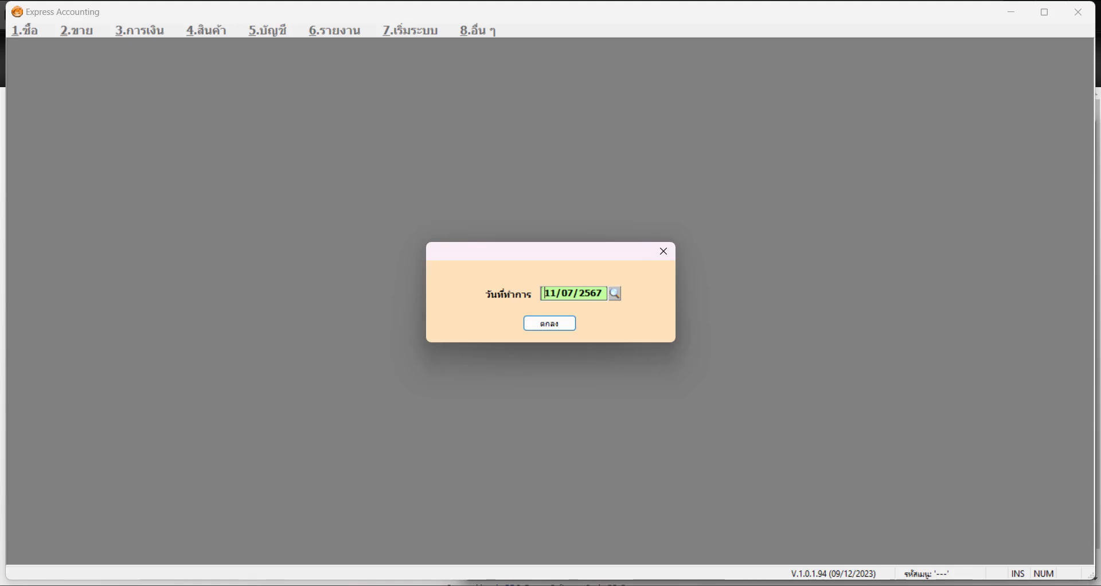
{"action": "key", "text": "Return"}
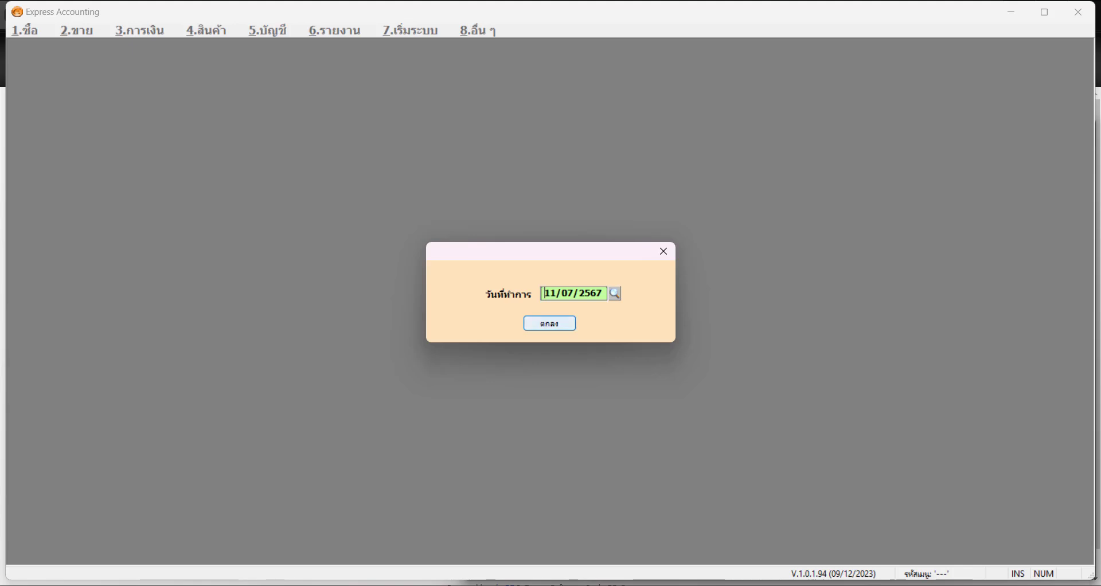
{"action": "key", "text": "Return"}
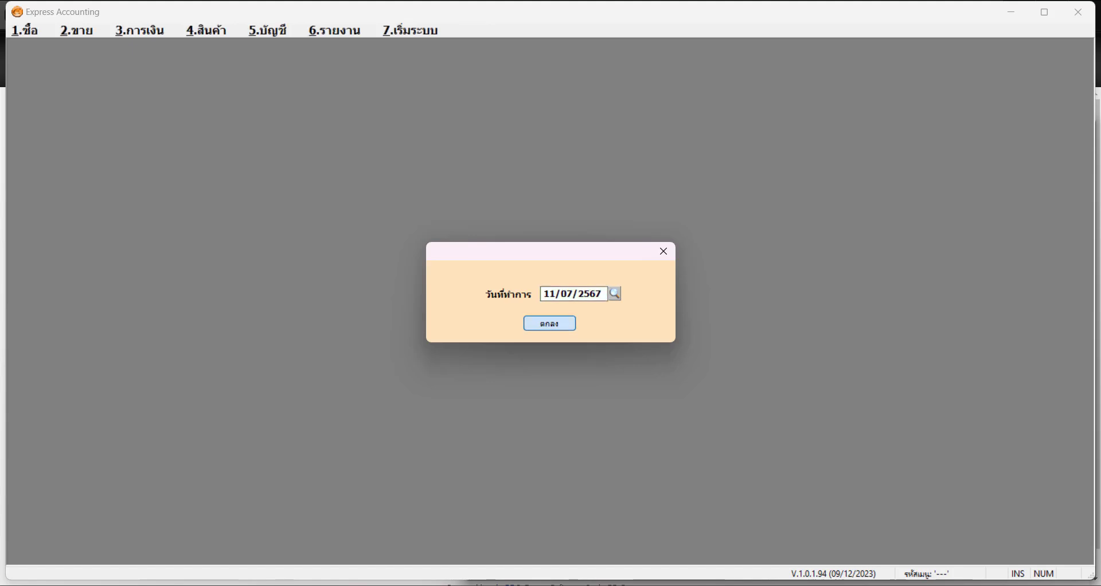
{"action": "key", "text": "Return"}
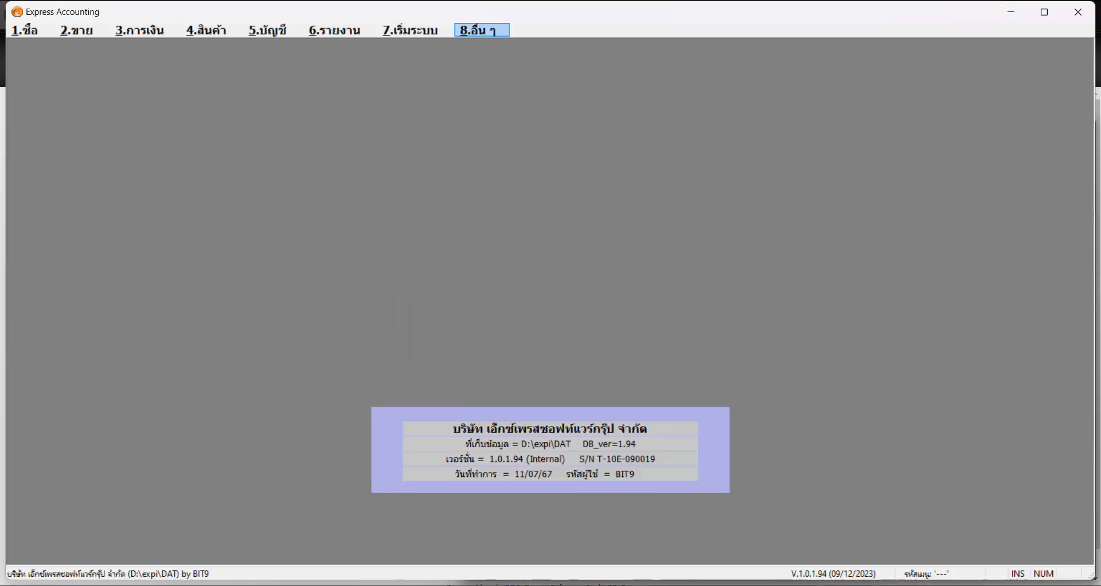
Open the system user file in the security settings and go to the record of user BIT9.
{"action": "left_click", "coordinate": [481, 29]}
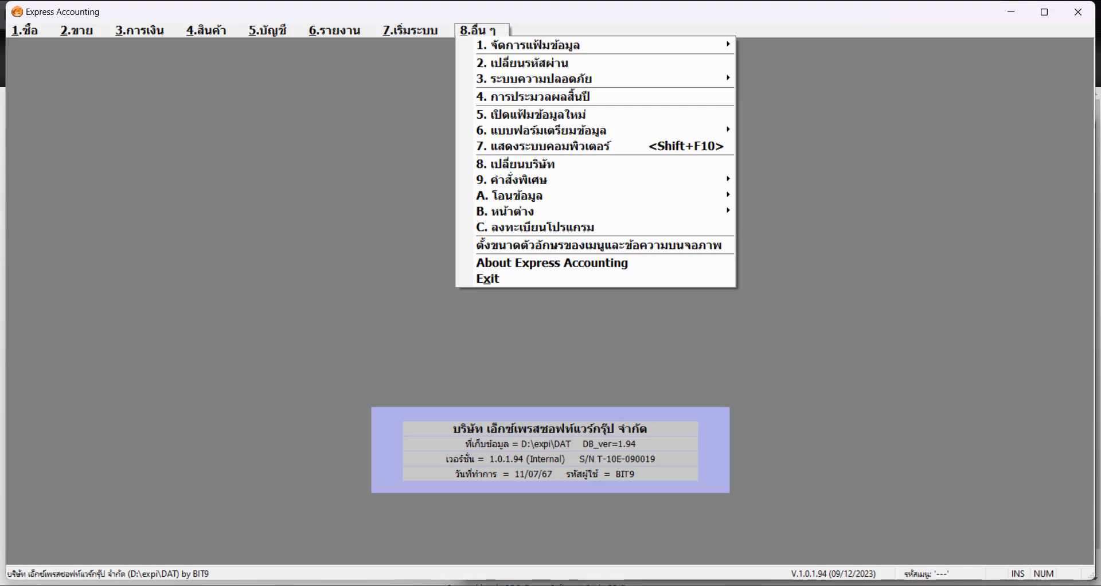
{"action": "mouse_move", "coordinate": [533, 78]}
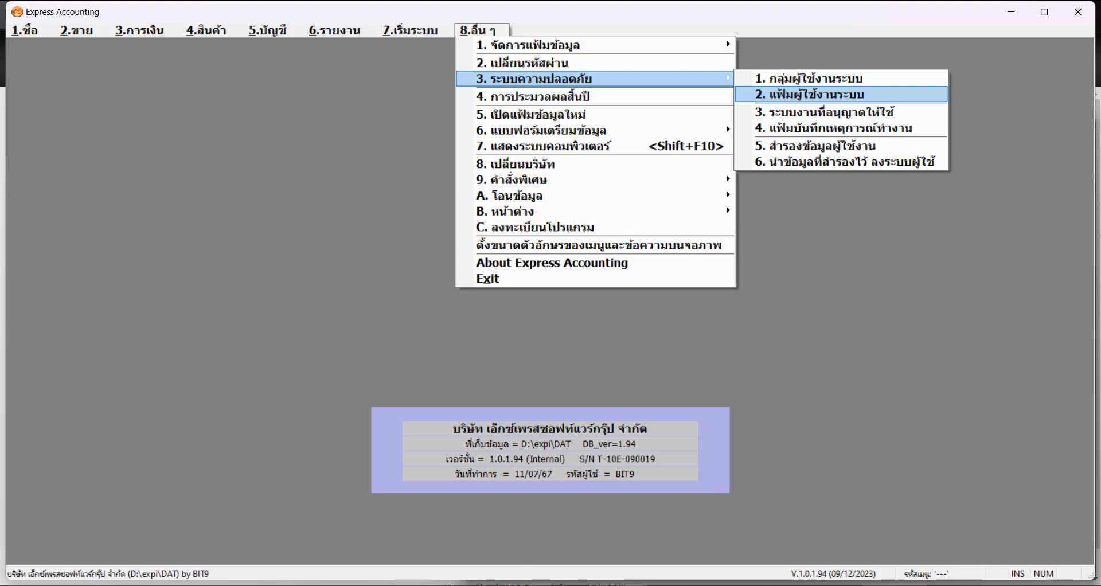
{"action": "key", "text": "Return"}
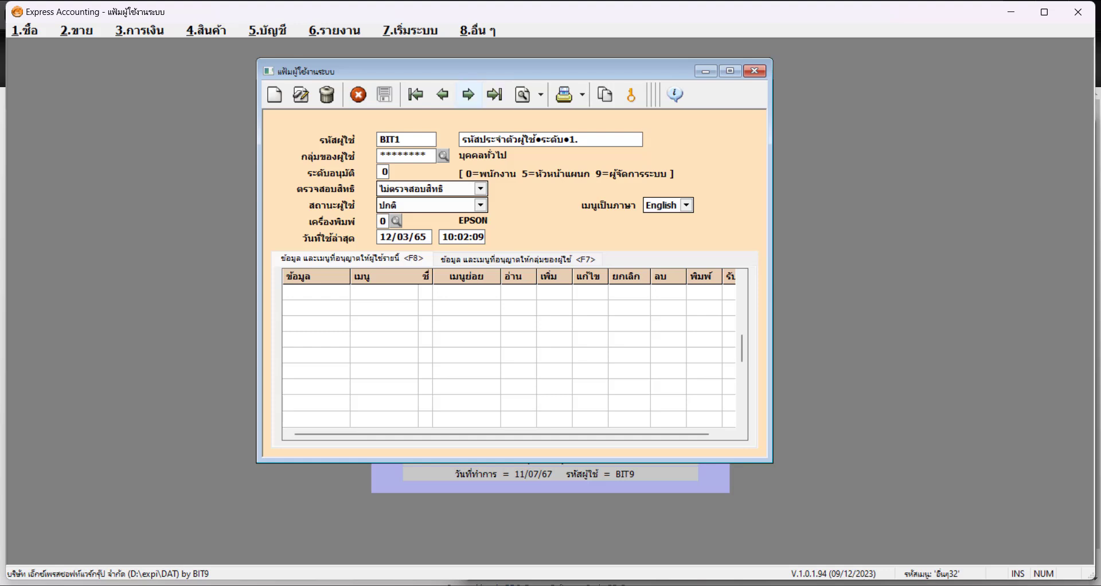
{"action": "left_click", "coordinate": [468, 94]}
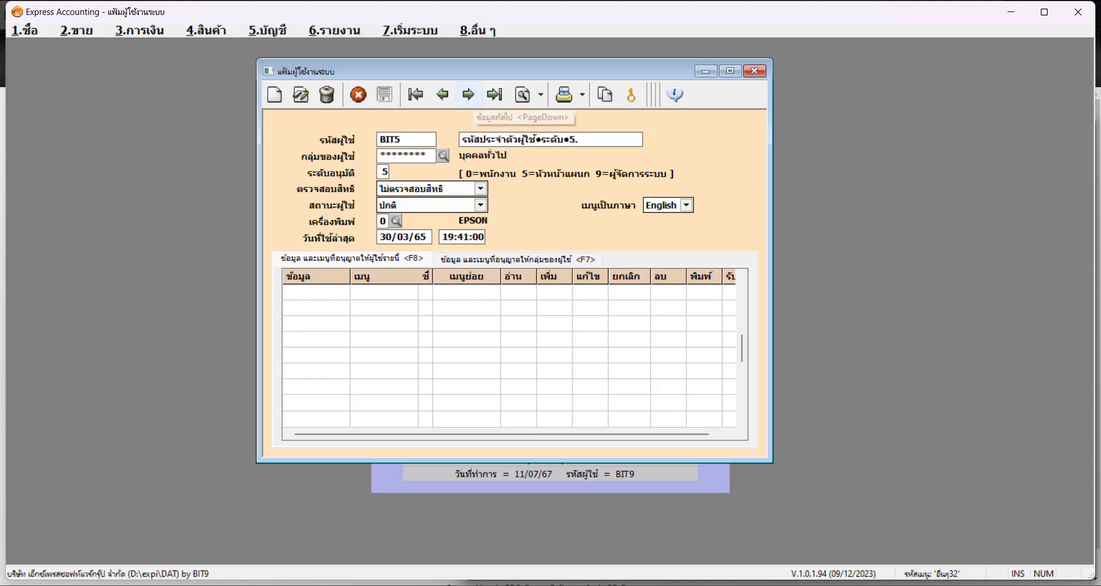
{"action": "left_click", "coordinate": [468, 94]}
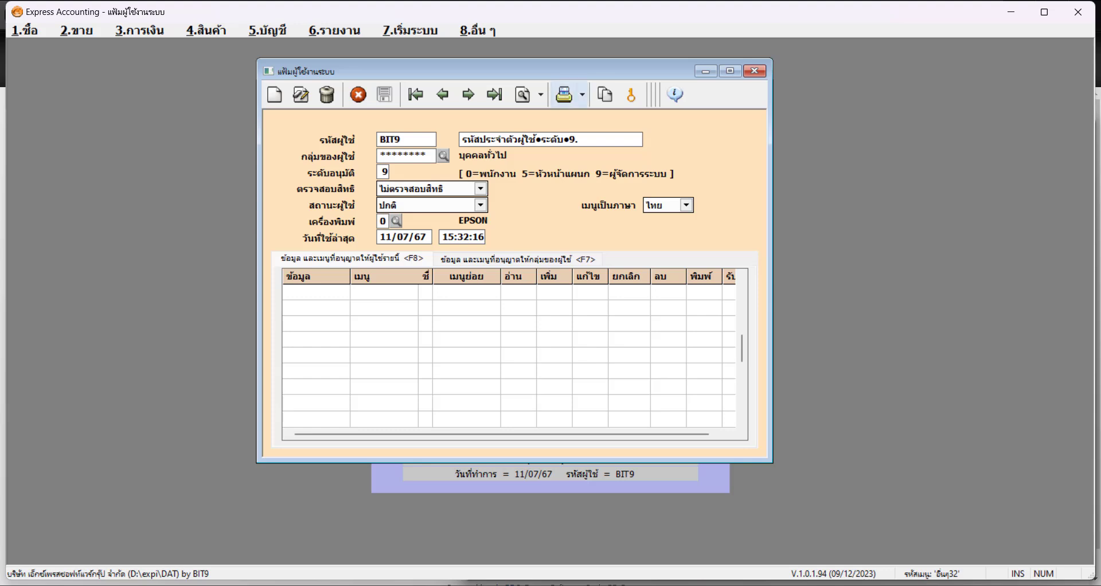
{"action": "left_click_drag", "start_coordinate": [568, 71], "coordinate": [658, 69]}
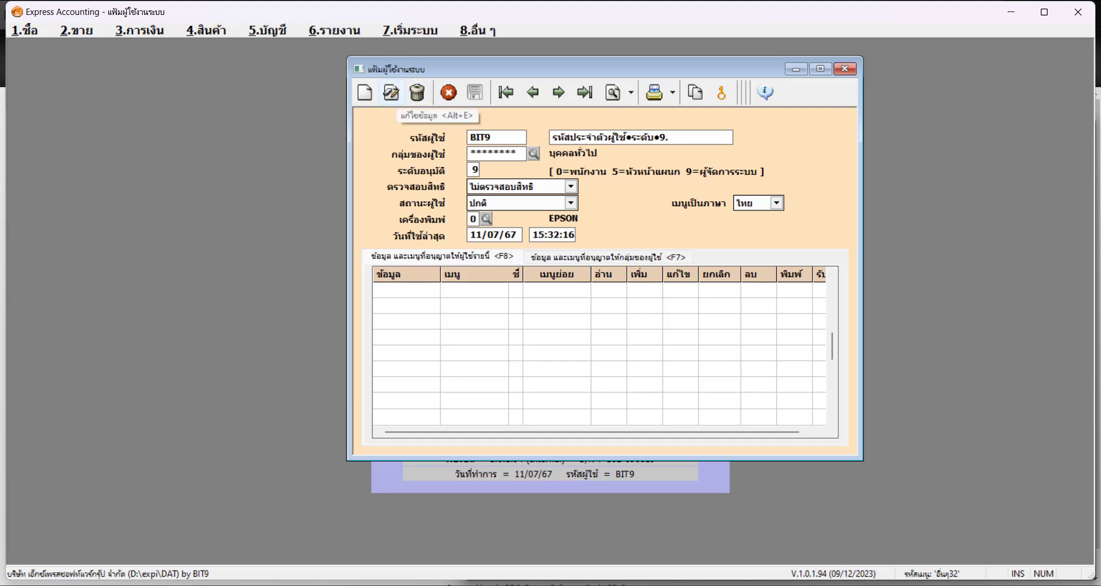
Set the menu language of user BIT9 to English, save the record and close the user file.
{"action": "key", "text": "alt+e"}
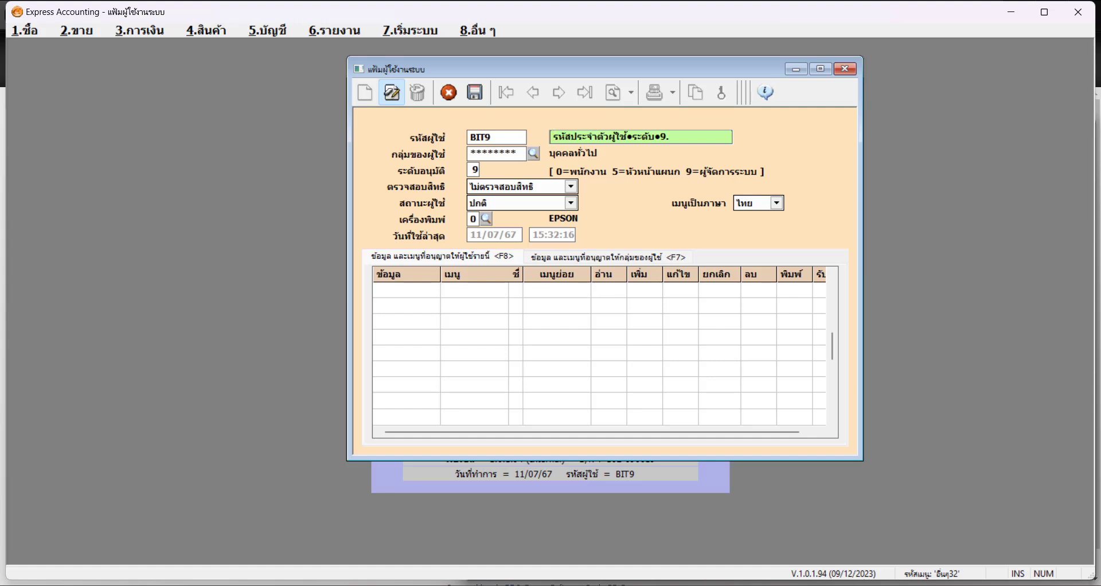
{"action": "left_click", "coordinate": [776, 202]}
{"action": "left_click", "coordinate": [776, 203]}
{"action": "left_click", "coordinate": [776, 203]}
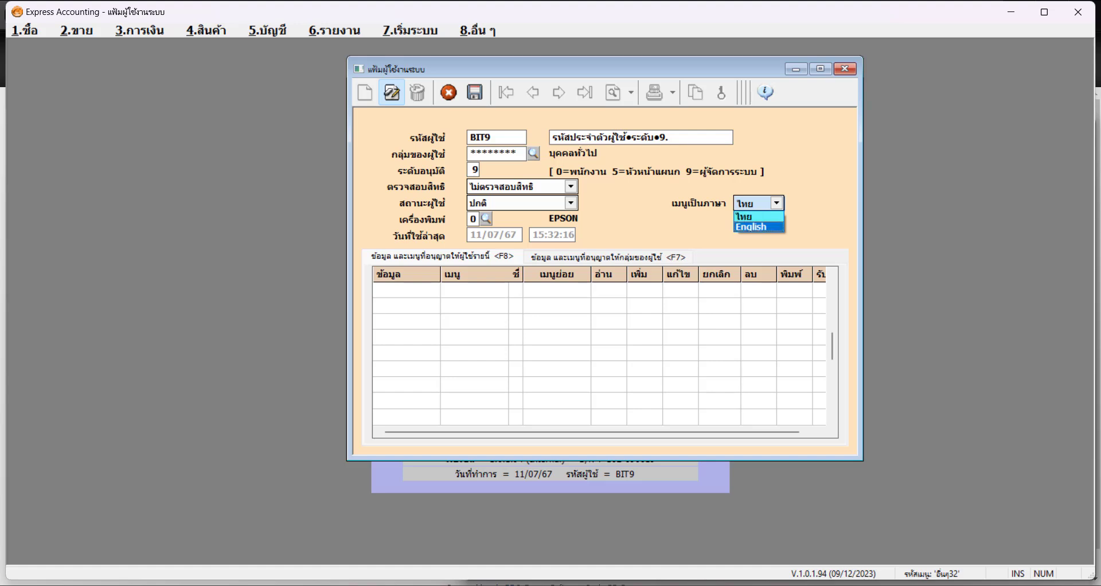
{"action": "key", "text": "Return"}
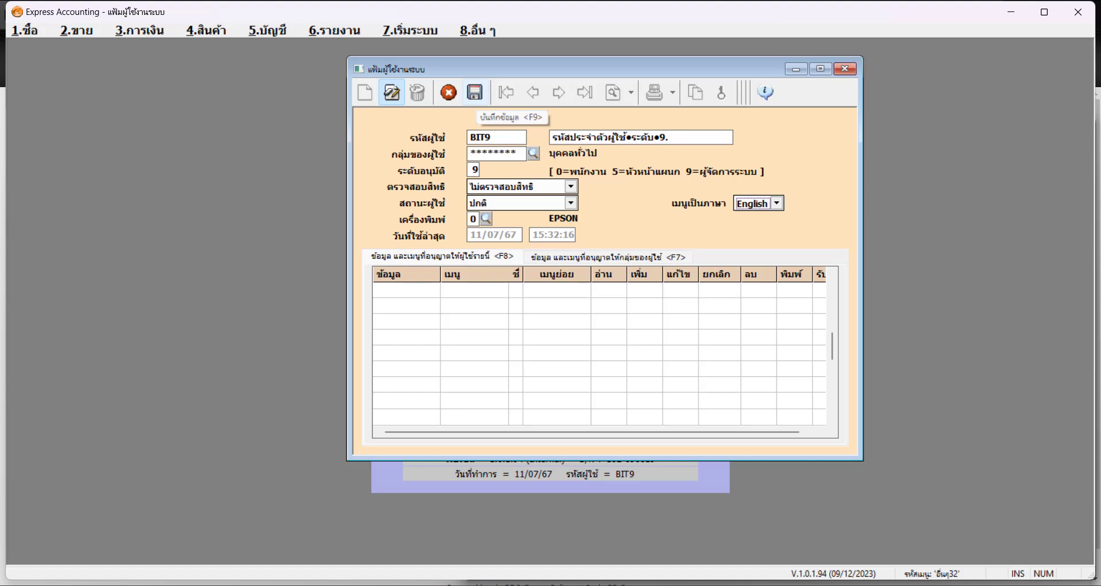
{"action": "left_click", "coordinate": [474, 93]}
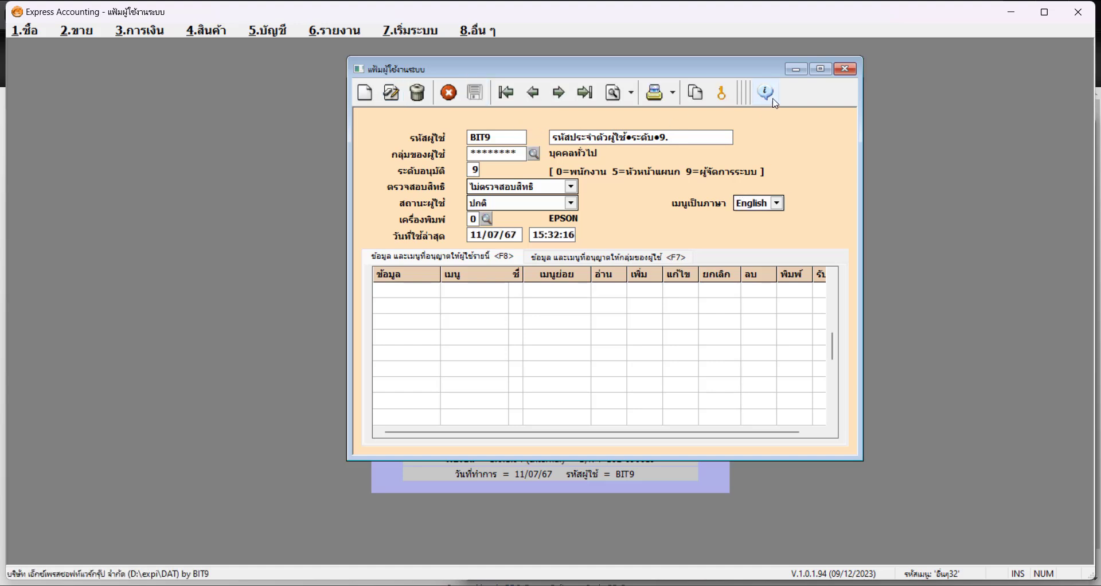
{"action": "left_click", "coordinate": [846, 69]}
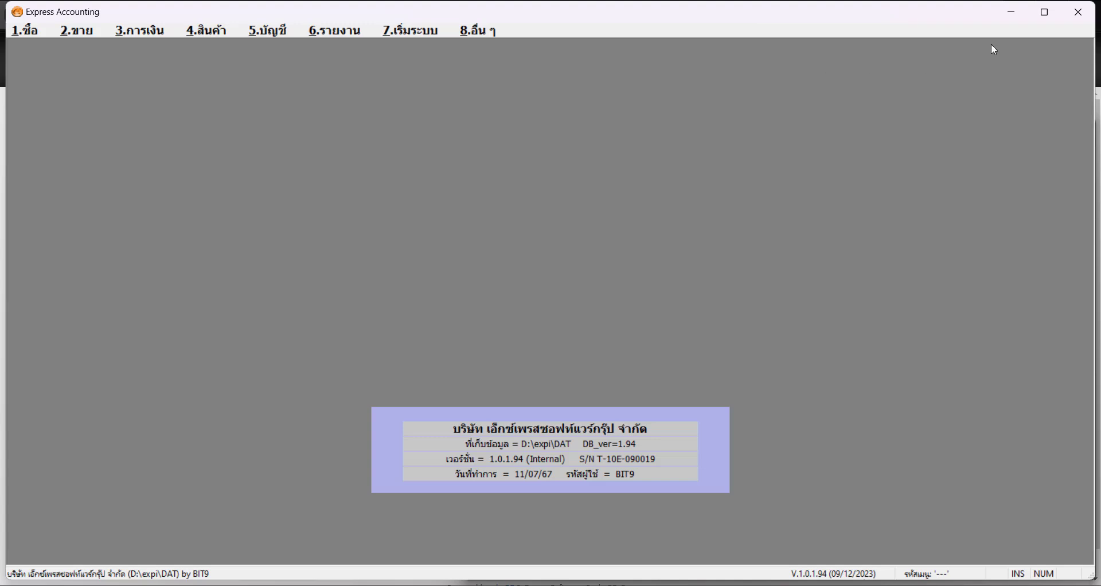
Exit and log back in as BIT9 with the account password, opening company data DATAT with the working date 12/07/2567.
{"action": "left_click", "coordinate": [1081, 21]}
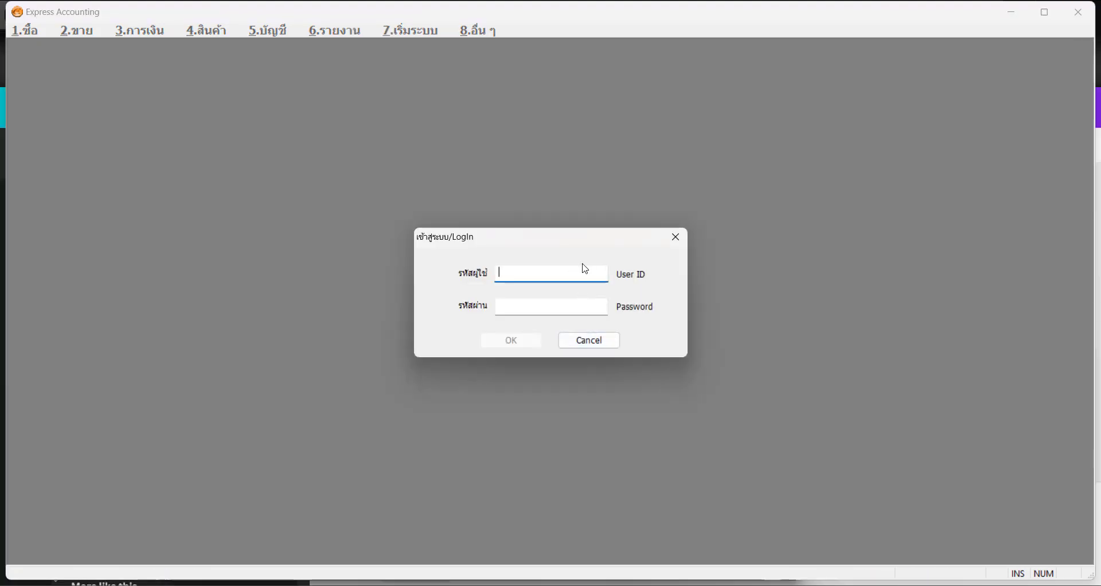
{"action": "type", "text": "BIT9"}
{"action": "key", "text": "Tab"}
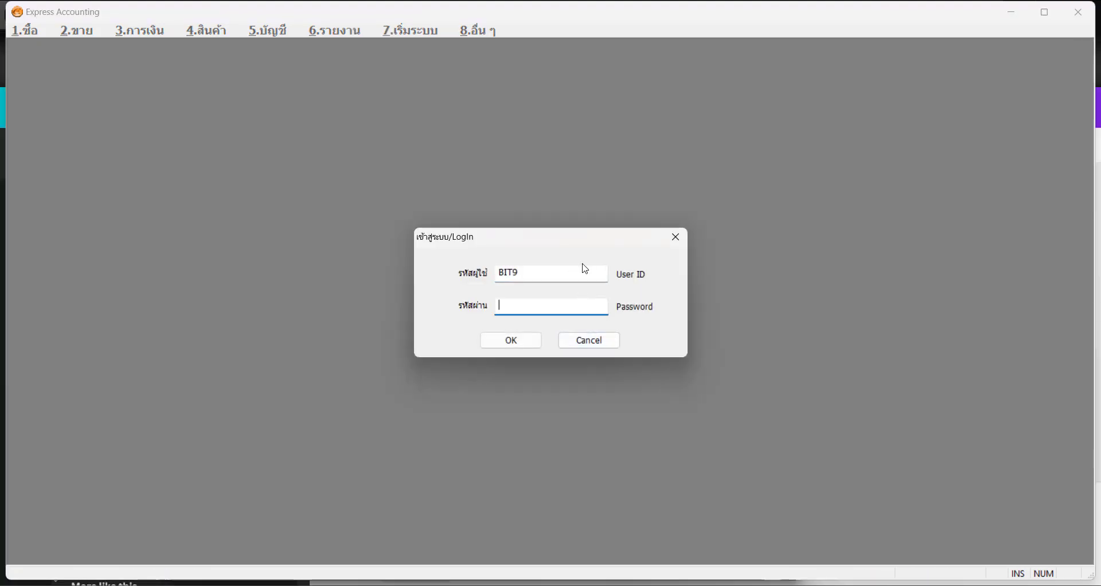
{"action": "type", "text": "****"}
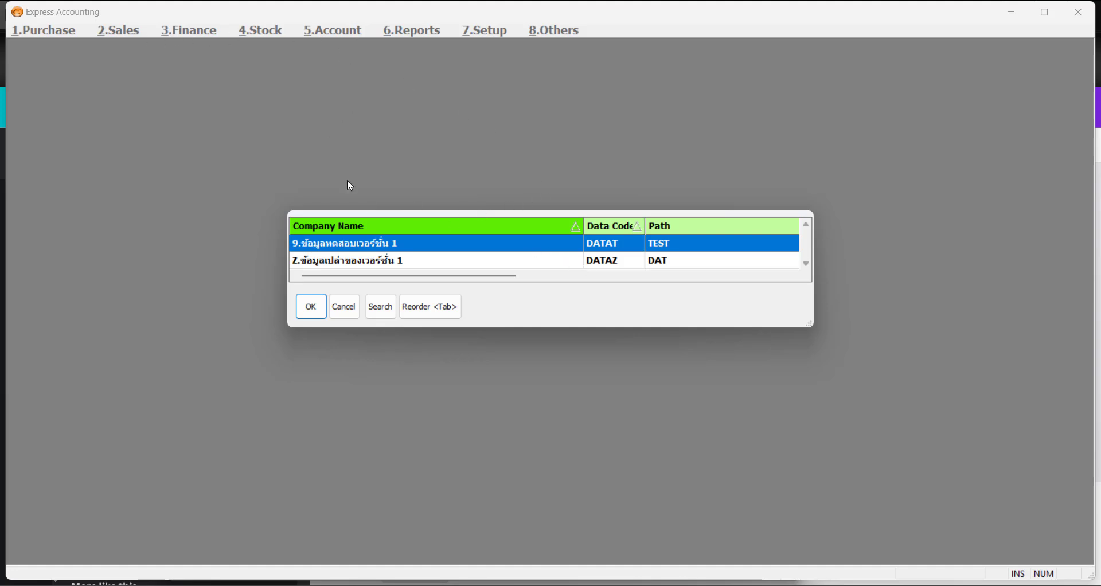
{"action": "double_click", "coordinate": [438, 249]}
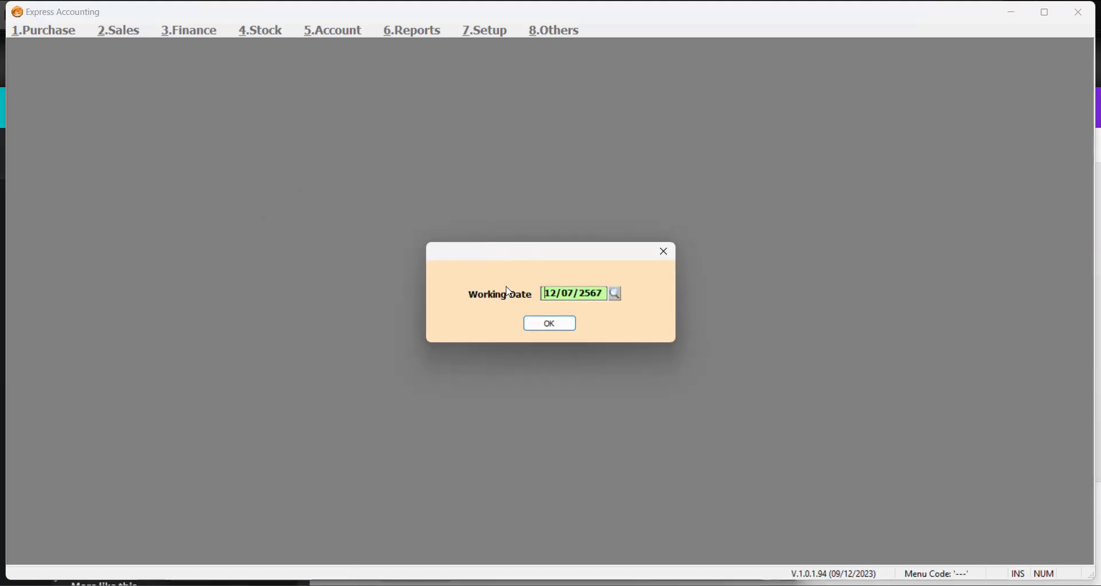
{"action": "left_click", "coordinate": [542, 324]}
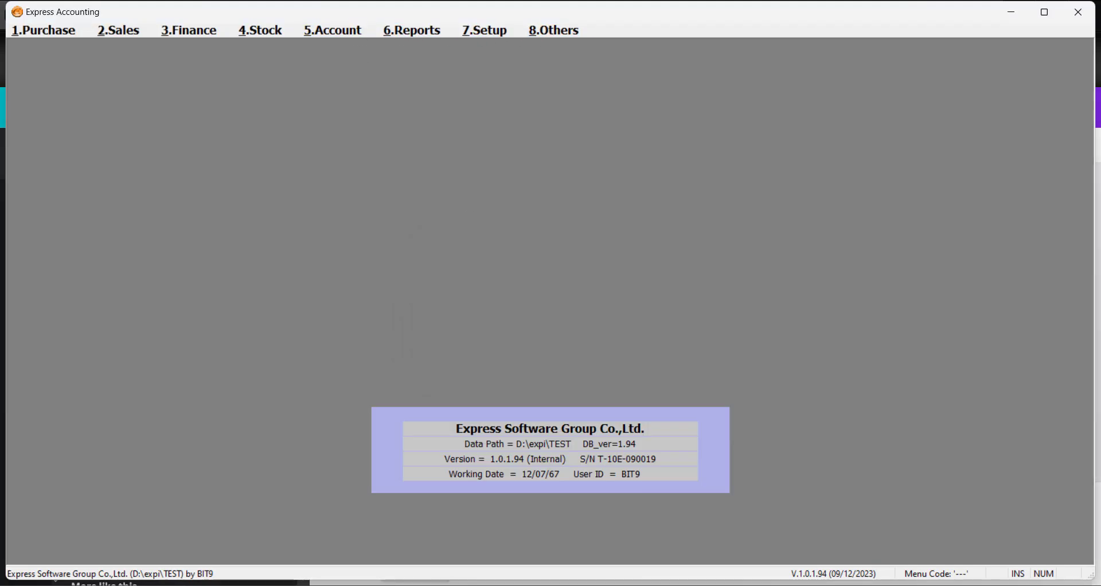
Open the Company Creation list in the setup functions.
{"action": "key", "text": "alt+7"}
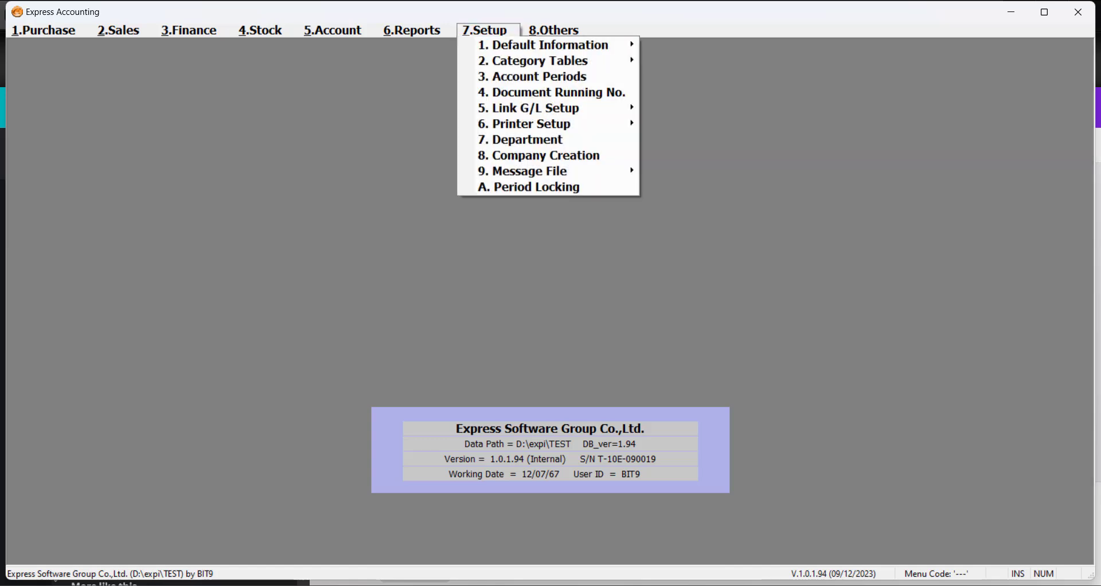
{"action": "key", "text": "Down"}
{"action": "key", "text": "Down"}
{"action": "key", "text": "Down"}
{"action": "key", "text": "Down"}
{"action": "key", "text": "Down"}
{"action": "key", "text": "Down"}
{"action": "key", "text": "Down"}
{"action": "key", "text": "Down"}
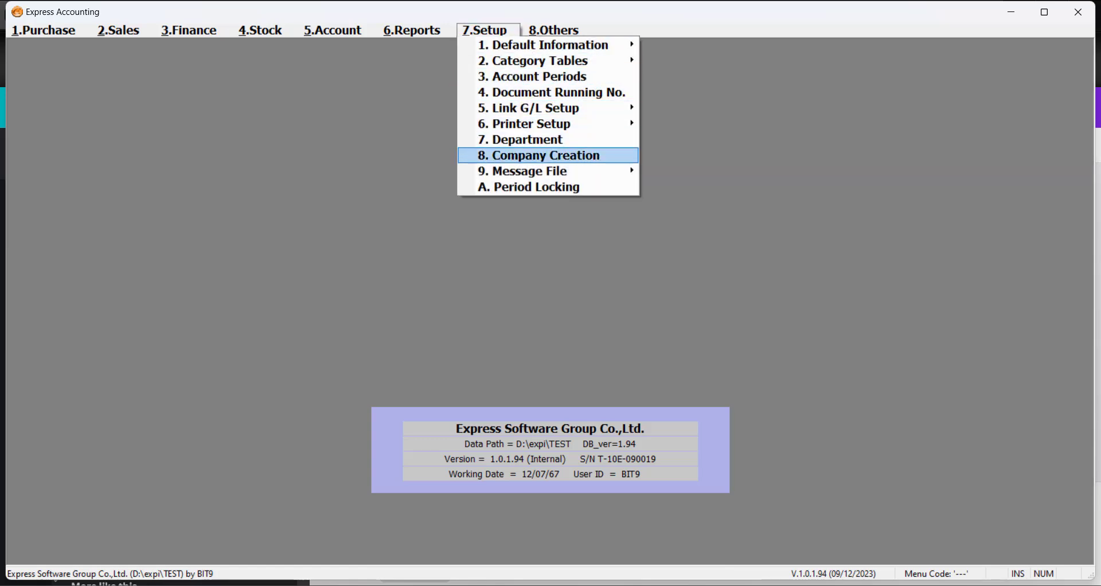
{"action": "key", "text": "Return"}
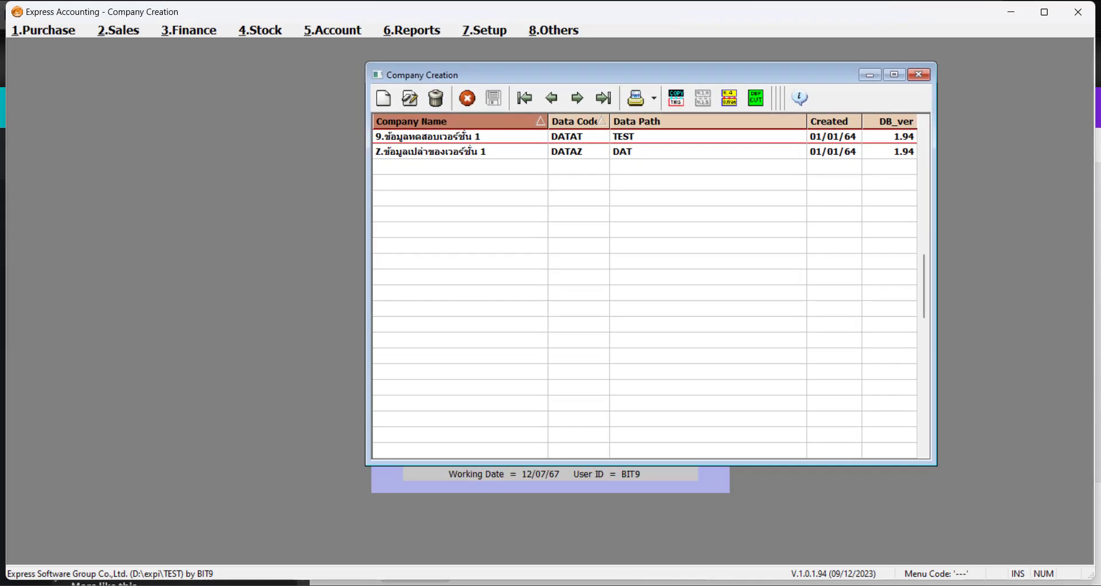
Add a new company record and replace its prefilled company name with "1.Company Name".
{"action": "key", "text": "Insert"}
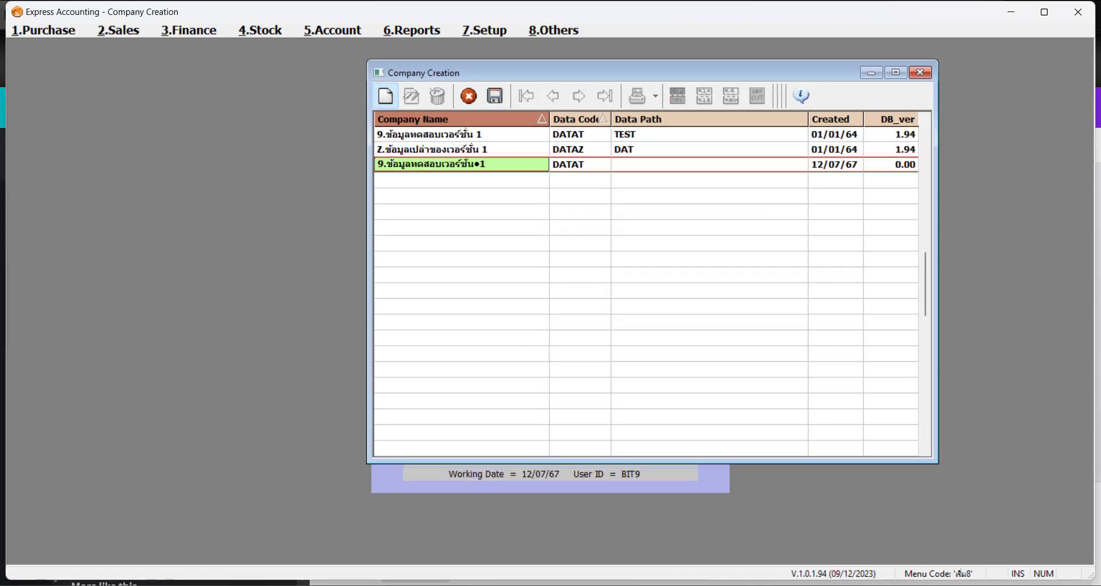
{"action": "type", "text": "1."}
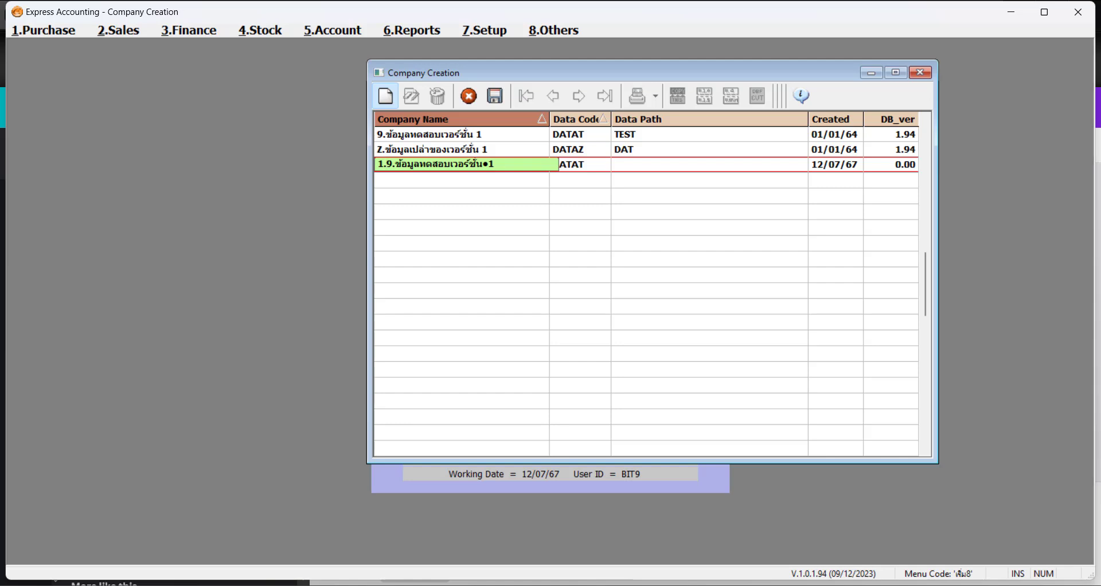
{"action": "key", "text": "Delete"}
{"action": "key", "text": "Delete"}
{"action": "key", "text": "Delete"}
{"action": "key", "text": "Delete"}
{"action": "key", "text": "Delete"}
{"action": "key", "text": "Delete"}
{"action": "key", "text": "Delete"}
{"action": "key", "text": "Delete"}
{"action": "key", "text": "Delete"}
{"action": "key", "text": "Delete"}
{"action": "key", "text": "Delete"}
{"action": "key", "text": "Delete"}
{"action": "key", "text": "Delete"}
{"action": "key", "text": "Delete"}
{"action": "key", "text": "Delete"}
{"action": "key", "text": "Delete"}
{"action": "key", "text": "Delete"}
{"action": "key", "text": "Delete"}
{"action": "key", "text": "Delete"}
{"action": "key", "text": "Delete"}
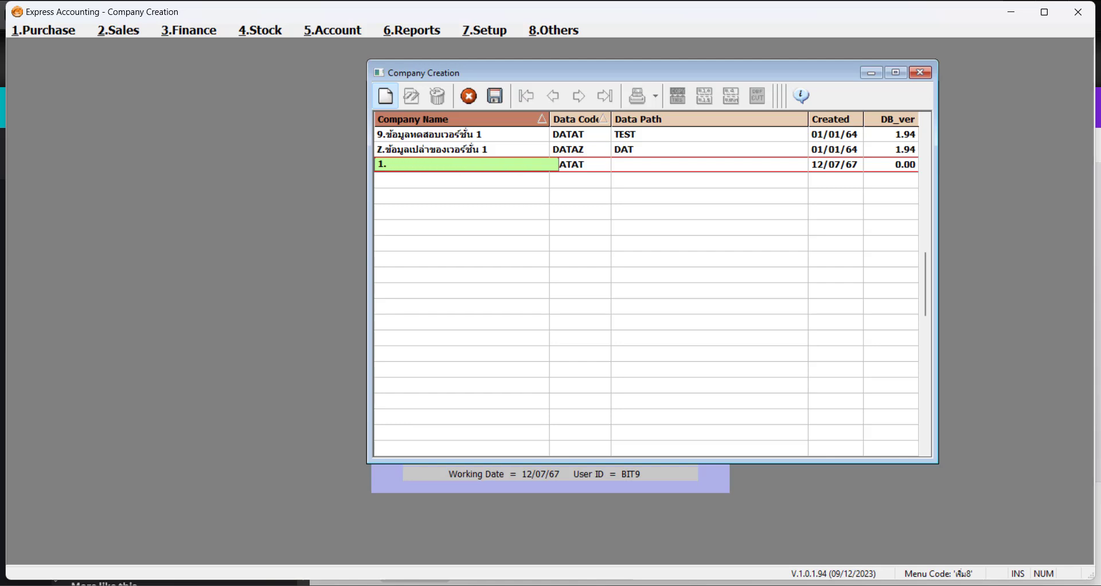
{"action": "type", "text": "Company Name"}
{"action": "key", "text": "Return"}
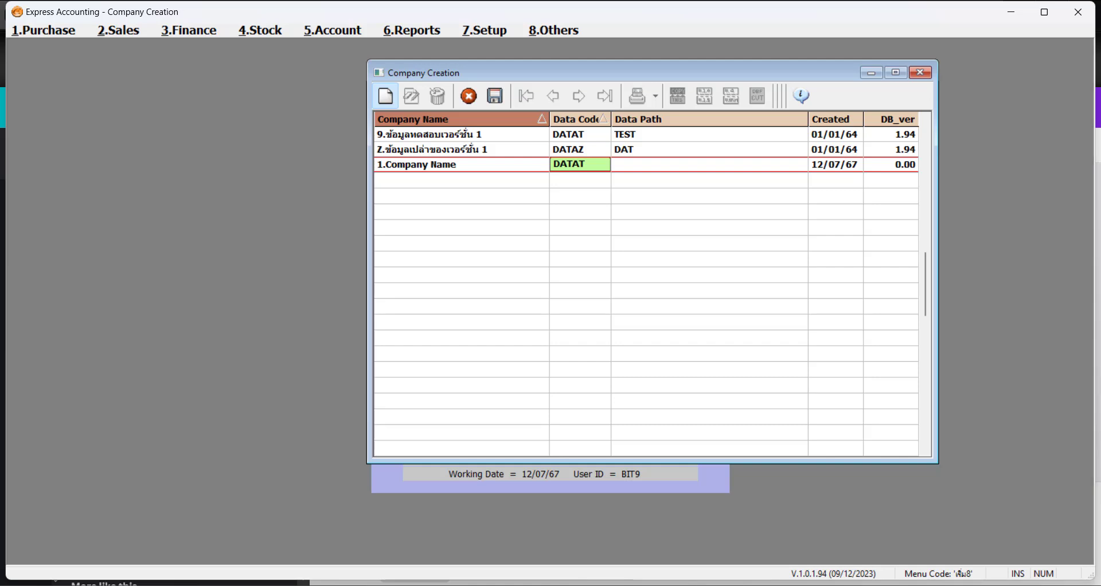
Set the new company's data path to YOURDATA and submit the row.
{"action": "left_click", "coordinate": [615, 164]}
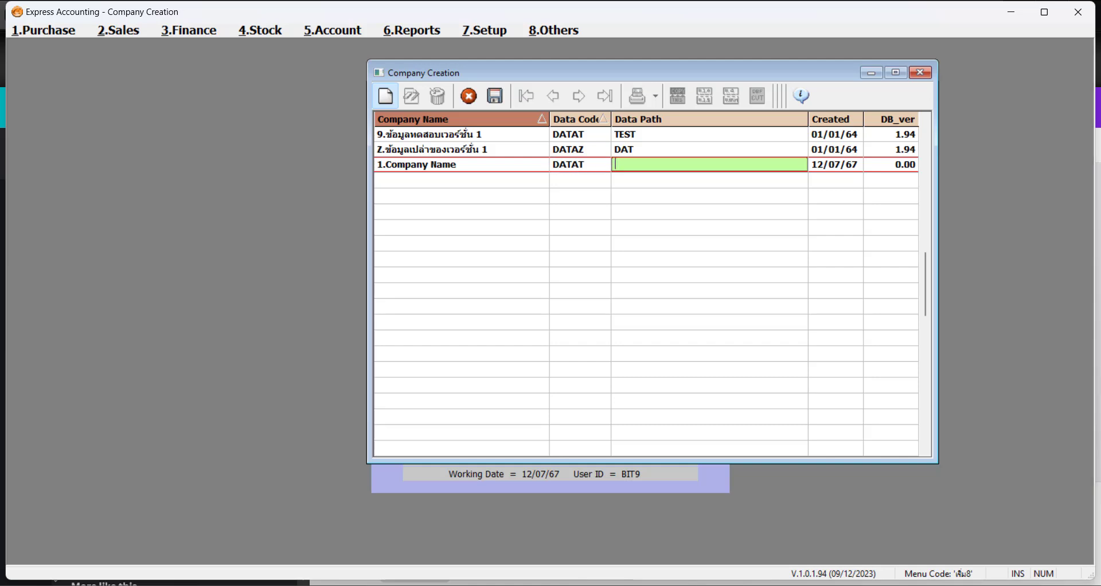
{"action": "type", "text": "y"}
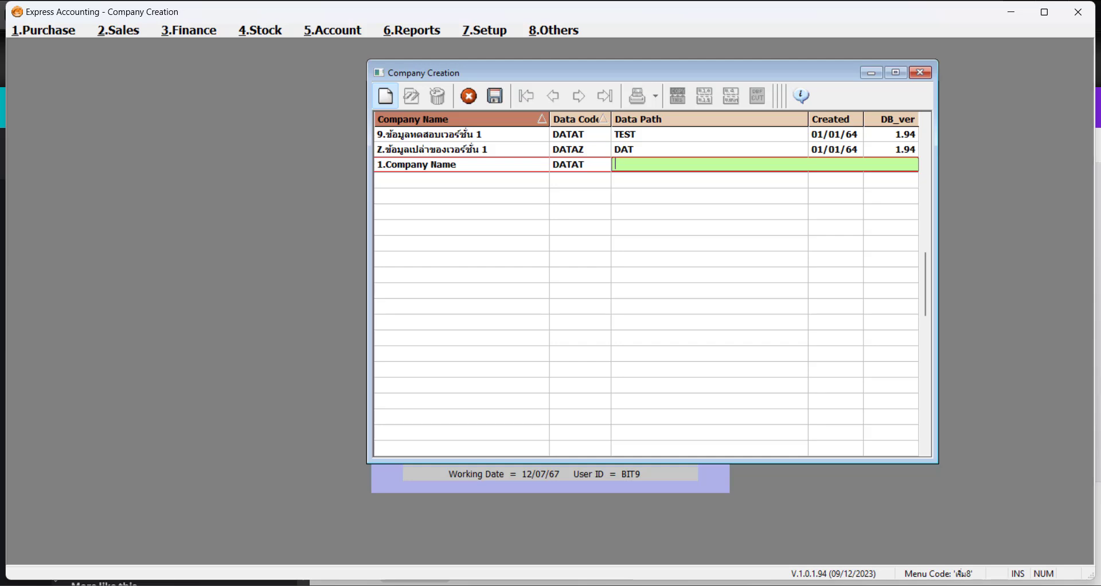
{"action": "key", "text": "BackSpace"}
{"action": "key", "text": "Caps_Lock"}
{"action": "type", "text": "YOURDATA"}
{"action": "key", "text": "Return"}
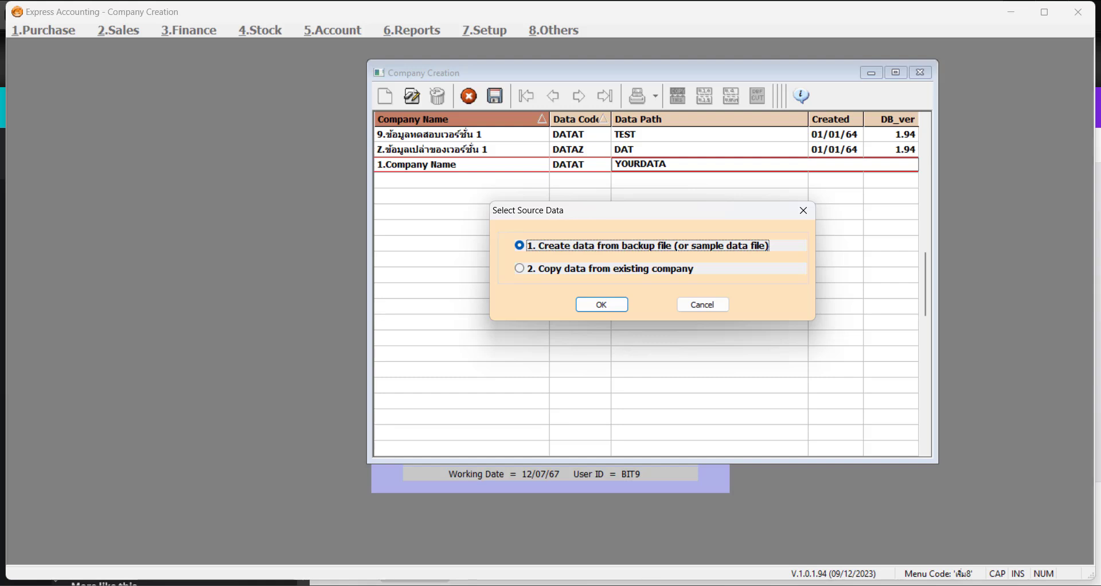
Fill the new company by copying data from the existing company DATAZ with path DAT, and acknowledge the finished copy.
{"action": "left_click", "coordinate": [609, 269]}
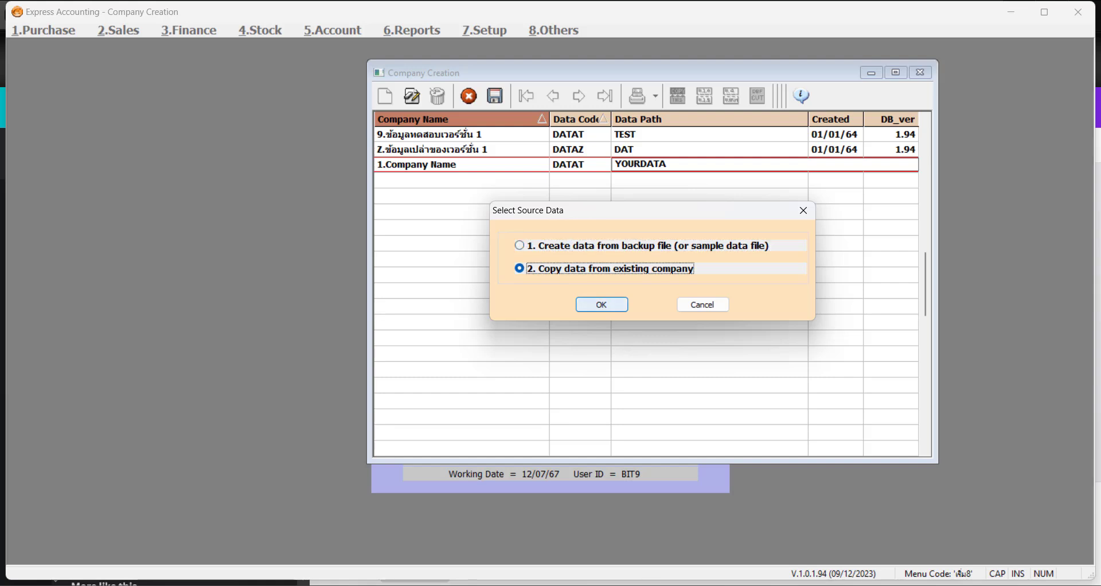
{"action": "key", "text": "Return"}
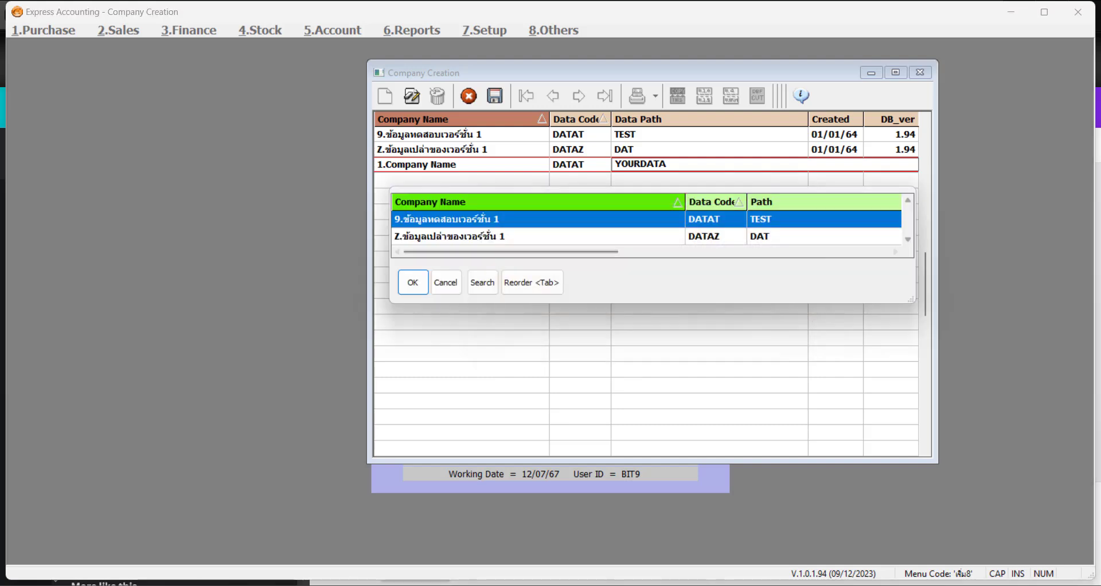
{"action": "left_click", "coordinate": [493, 236]}
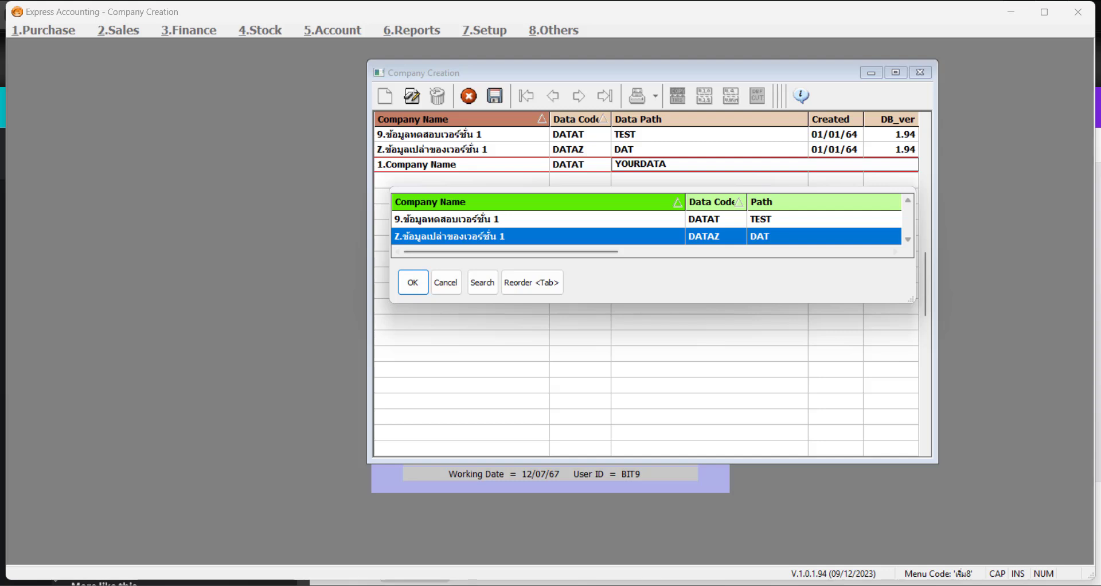
{"action": "key", "text": "Return"}
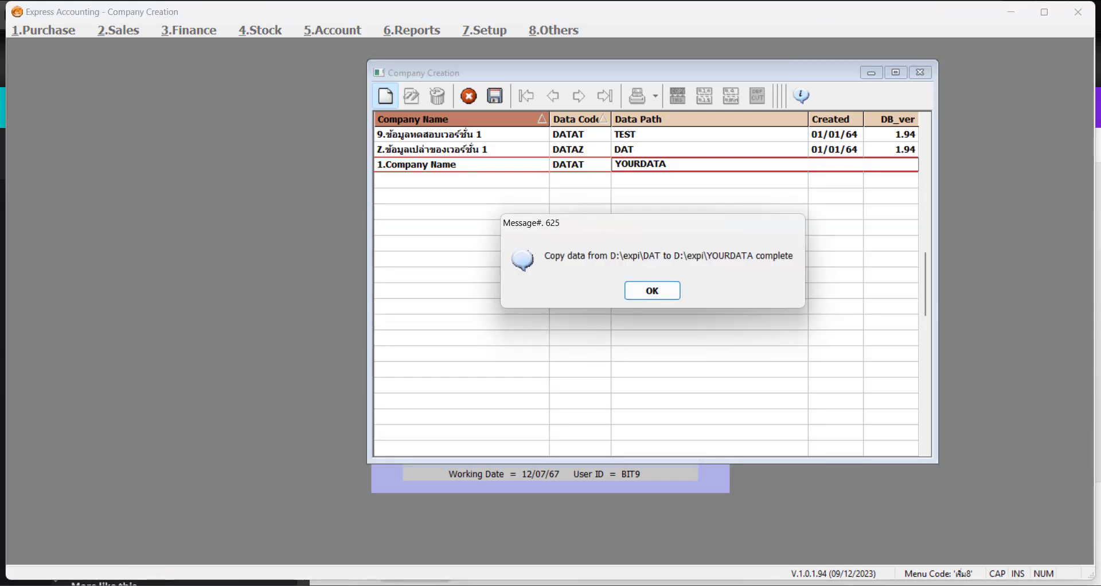
{"action": "key", "text": "Return"}
Open the Company Profile from the default information for editing and go to the second line of the Thai address.
{"action": "left_click", "coordinate": [497, 31]}
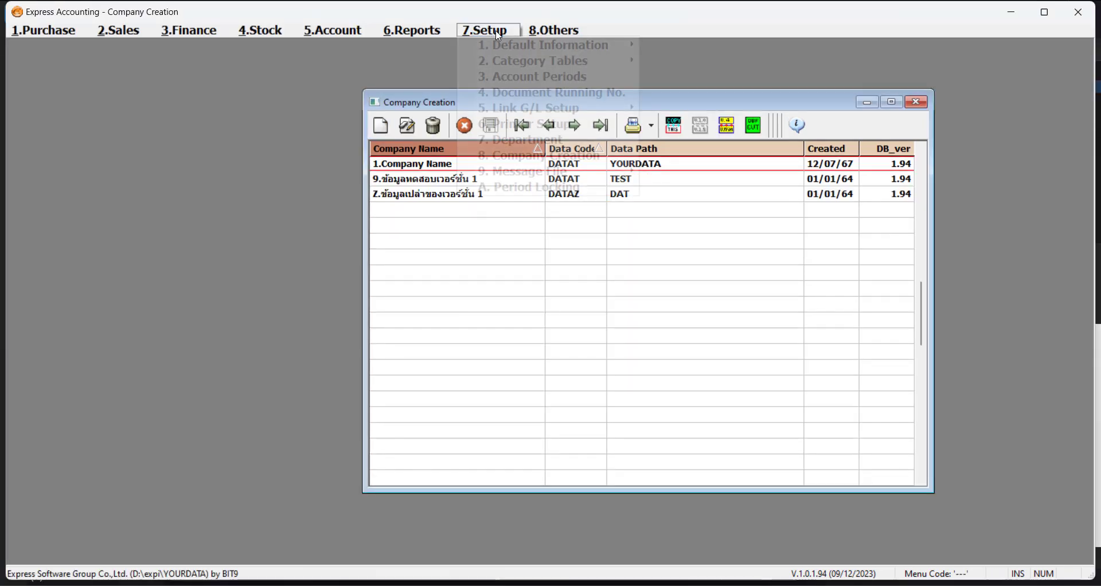
{"action": "mouse_move", "coordinate": [556, 47]}
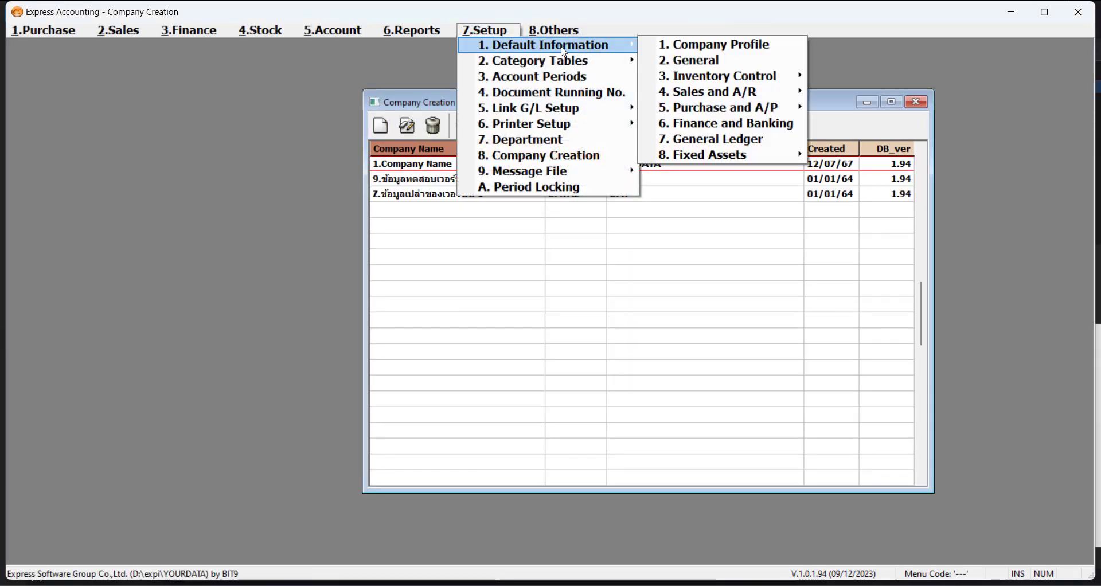
{"action": "left_click", "coordinate": [731, 50]}
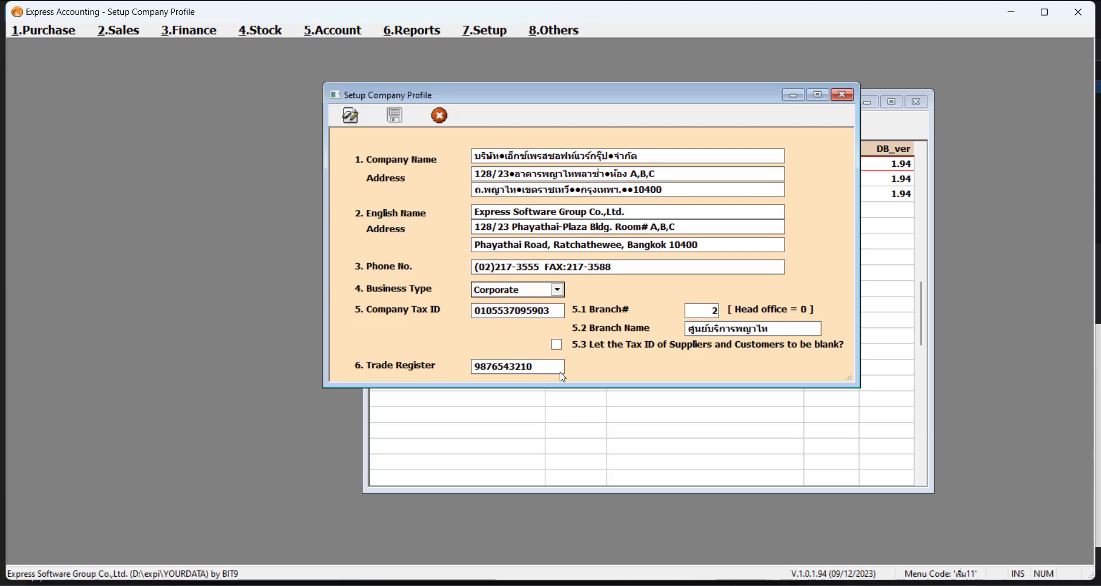
{"action": "left_click", "coordinate": [359, 123]}
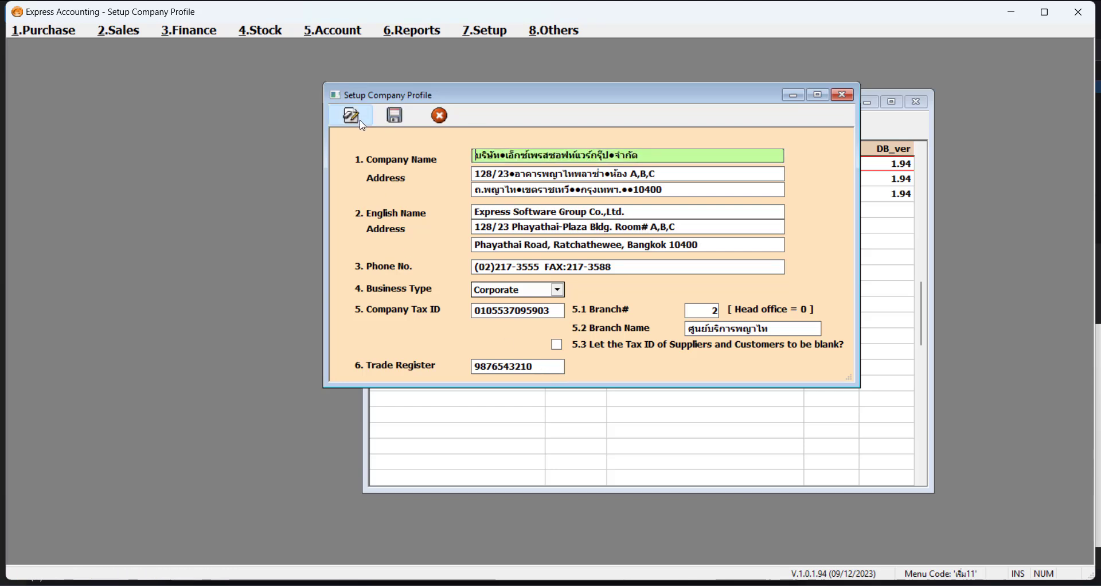
{"action": "left_click", "coordinate": [518, 172]}
{"action": "left_click", "coordinate": [532, 193]}
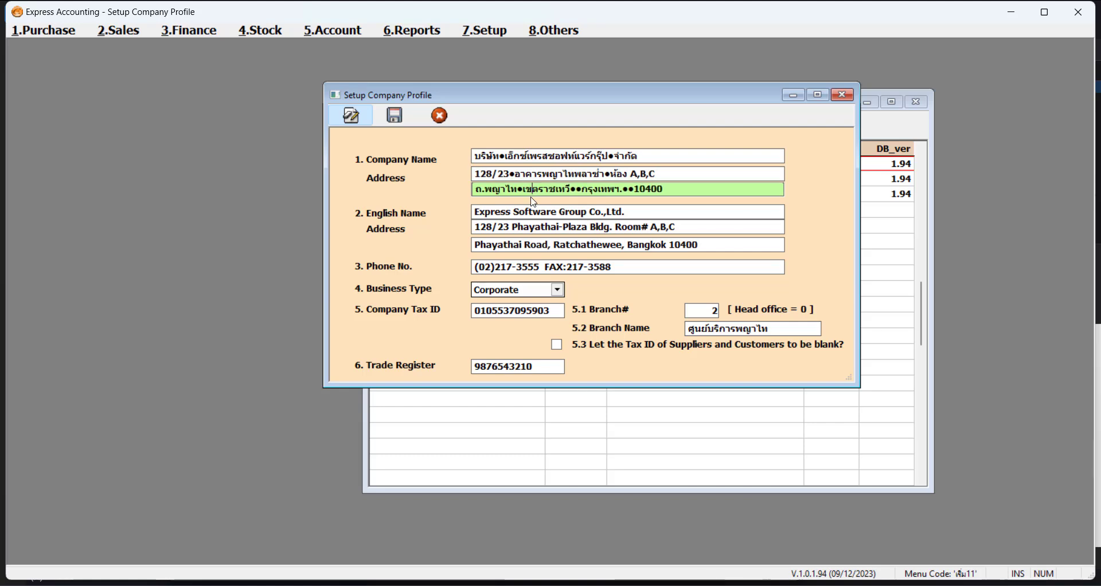
Save the company profile and close its window.
{"action": "left_click", "coordinate": [396, 117]}
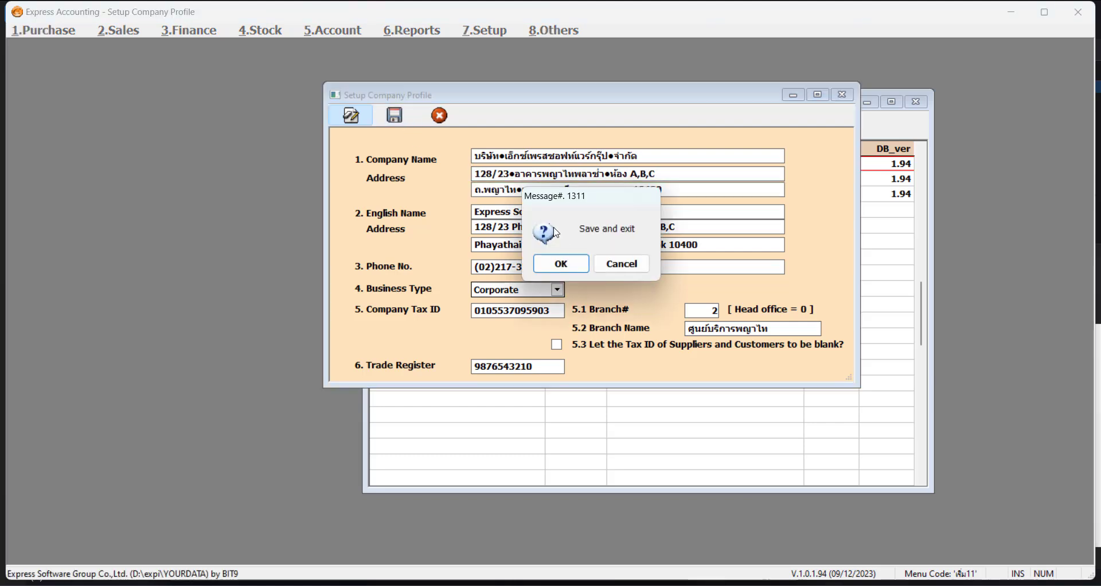
{"action": "left_click", "coordinate": [568, 263]}
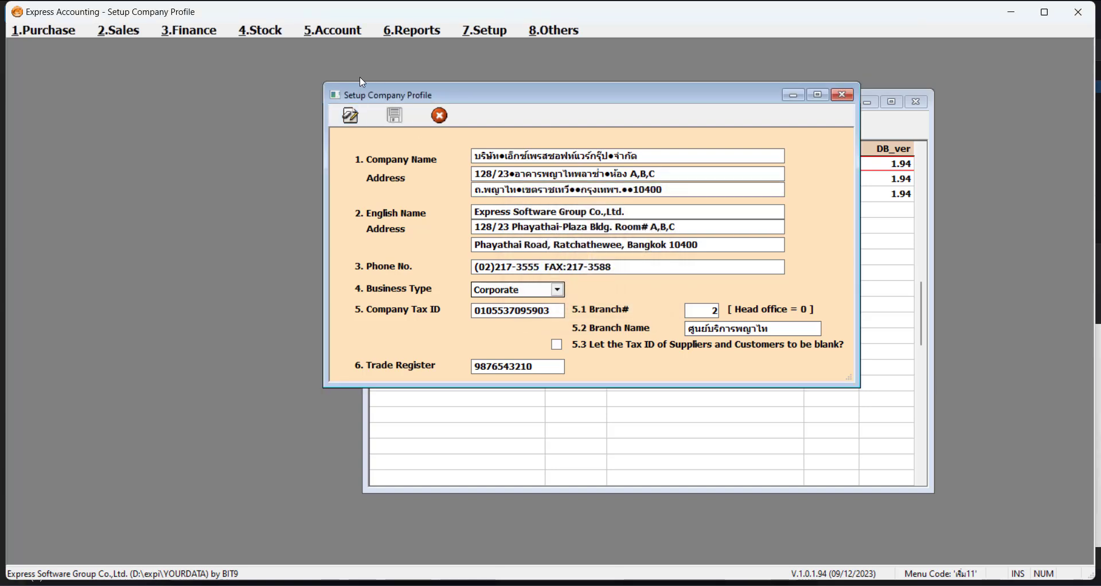
{"action": "left_click", "coordinate": [841, 94]}
Open the General default information setup and move its window over the Company Creation list.
{"action": "left_click", "coordinate": [485, 31]}
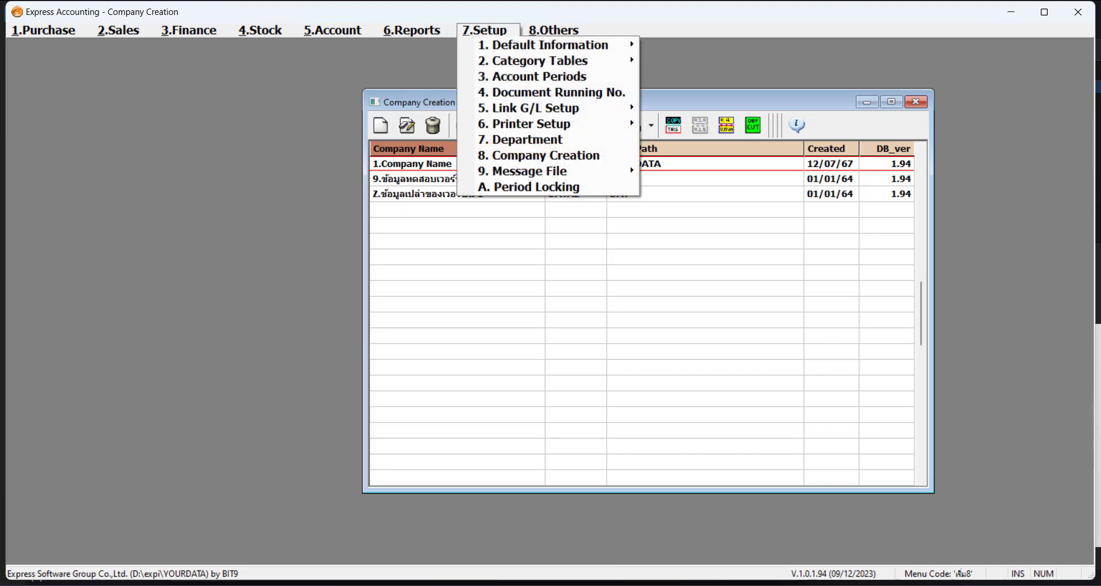
{"action": "key", "text": "Down"}
{"action": "key", "text": "Right"}
{"action": "key", "text": "Down"}
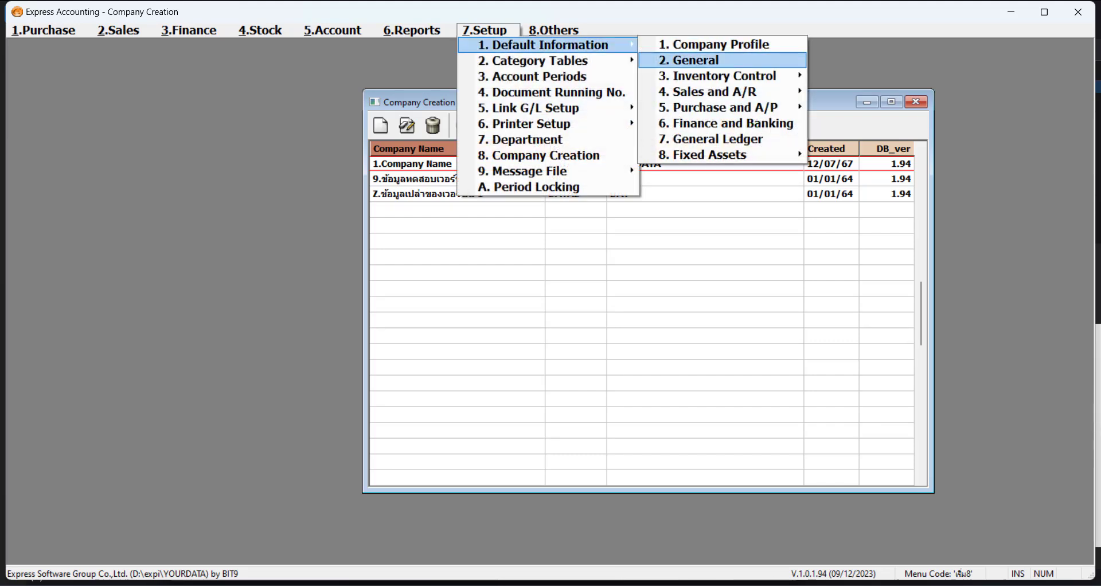
{"action": "key", "text": "Return"}
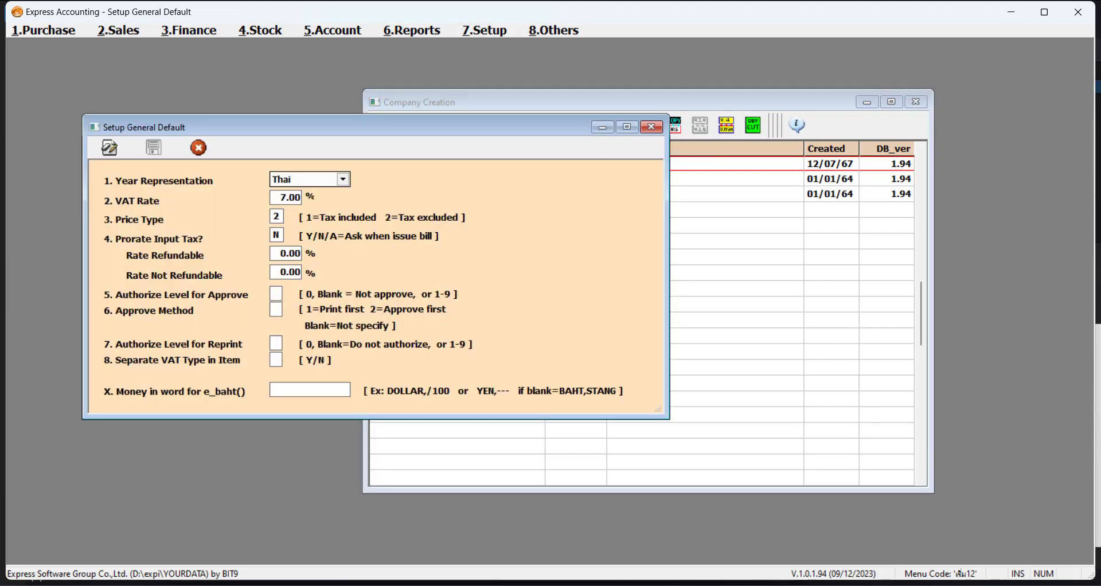
{"action": "left_click_drag", "start_coordinate": [229, 126], "coordinate": [477, 90]}
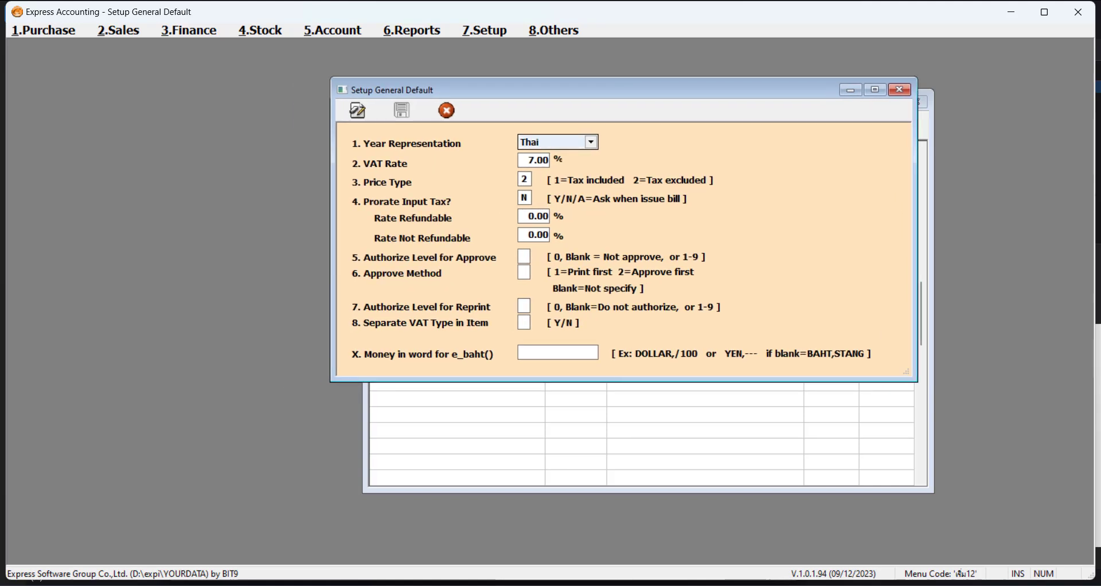
{"action": "key", "text": "alt+e"}
{"action": "left_click", "coordinate": [591, 142]}
{"action": "left_click", "coordinate": [539, 166]}
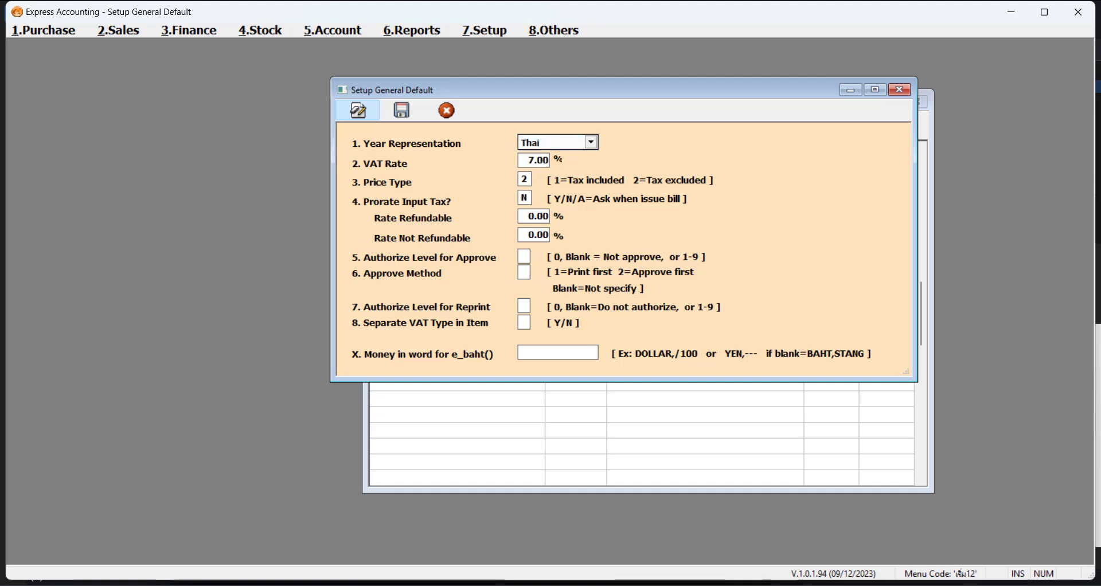
{"action": "left_click", "coordinate": [542, 159]}
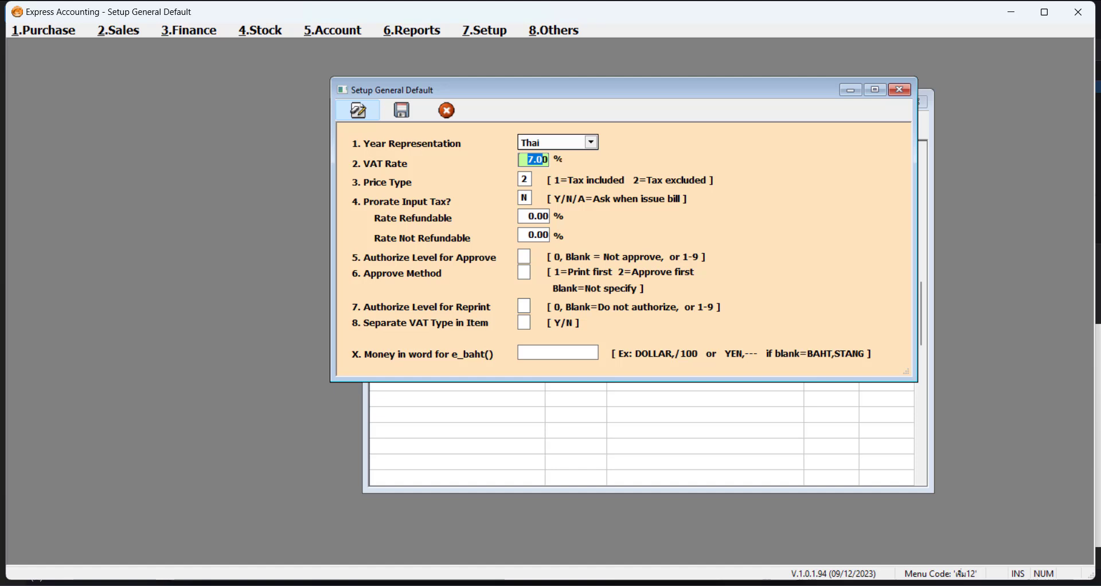
{"action": "key", "text": "Return"}
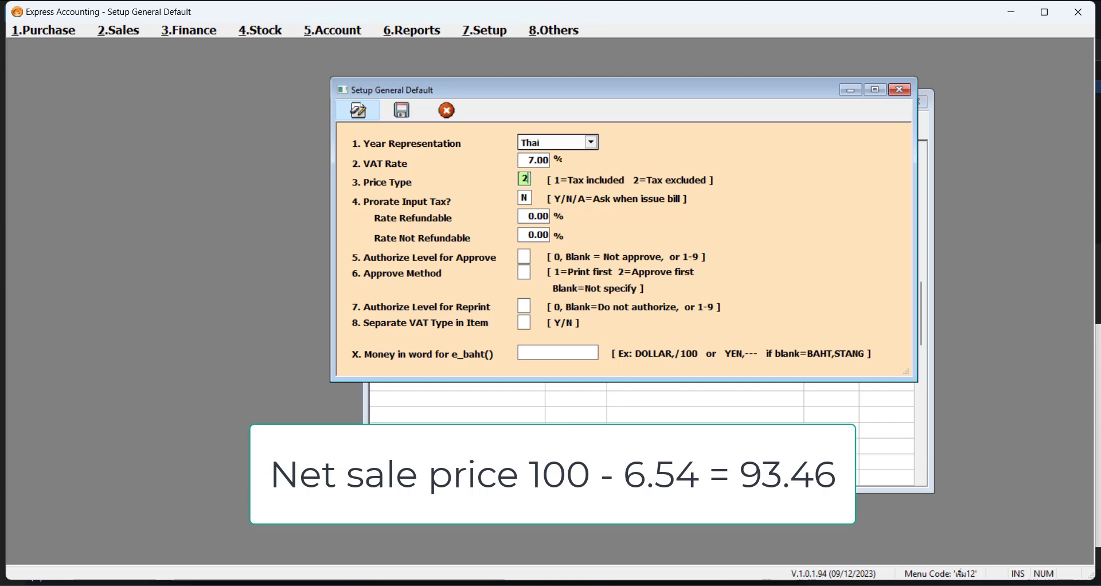
{"action": "key", "text": "alt+Tab"}
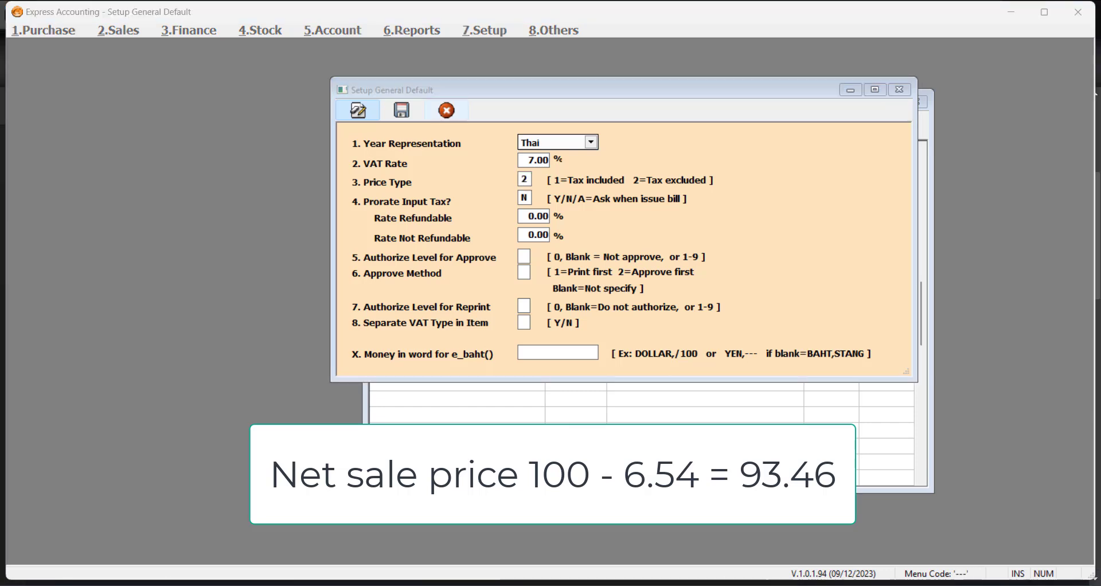
{"action": "key", "text": "alt+Tab"}
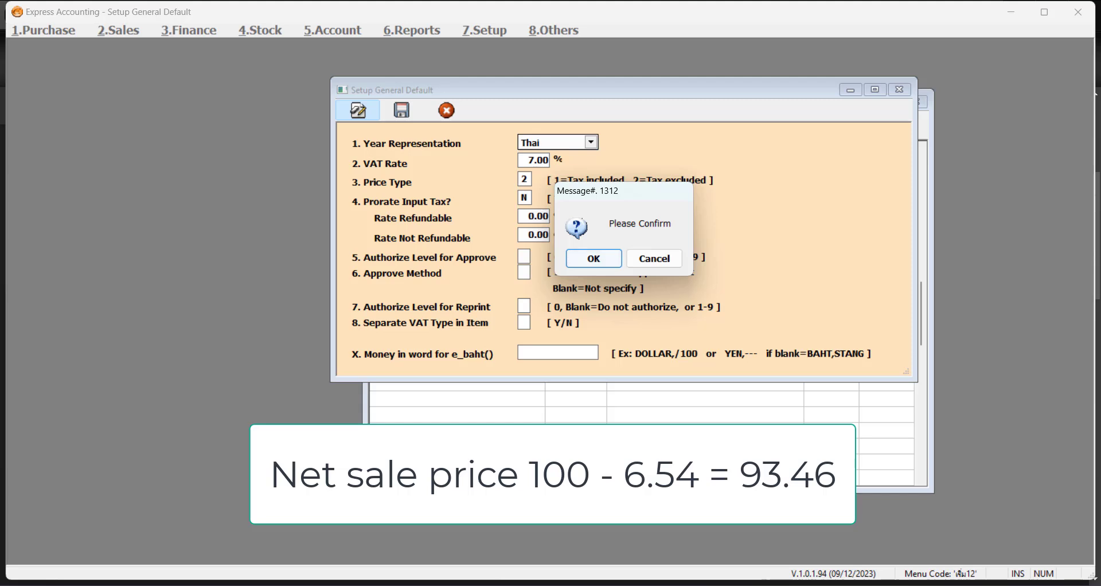
{"action": "key", "text": "Return"}
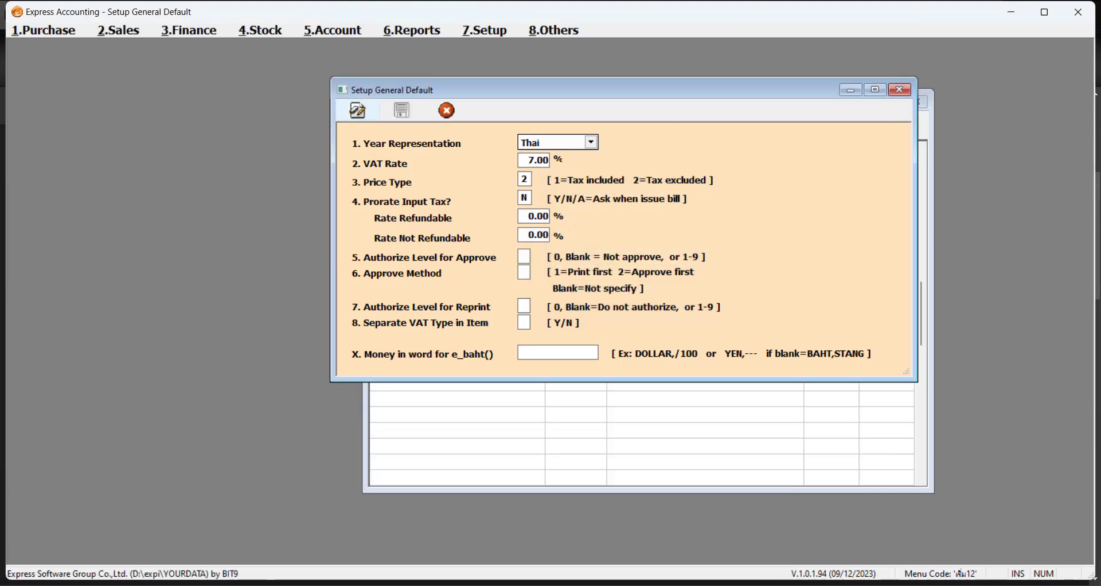
Edit the general defaults as far as Prorate Input Tax, keeping all values, and save and close the setup.
{"action": "left_click", "coordinate": [358, 110]}
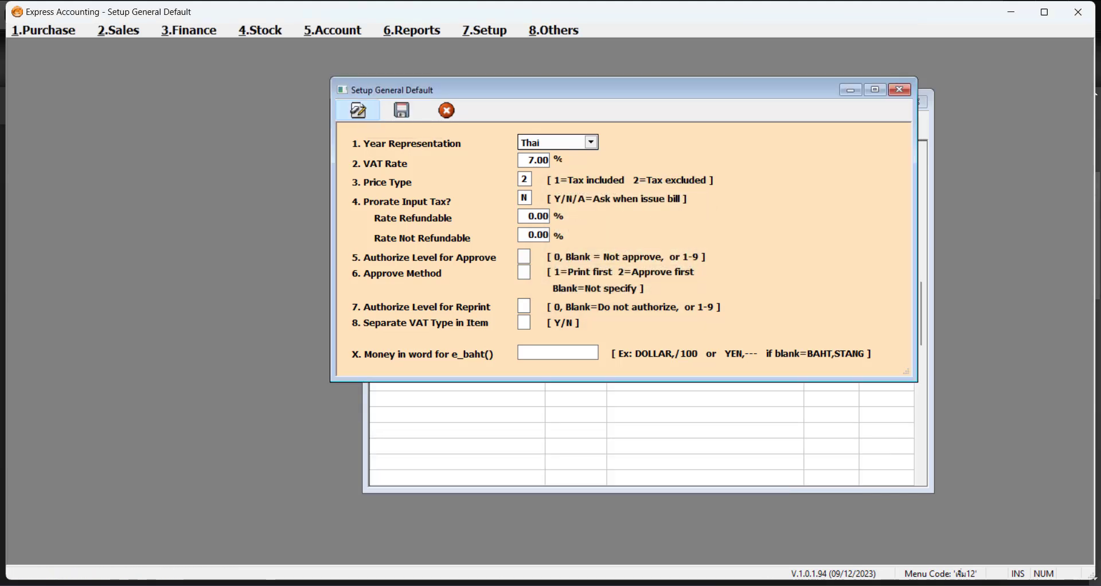
{"action": "key", "text": "Return"}
{"action": "key", "text": "Return"}
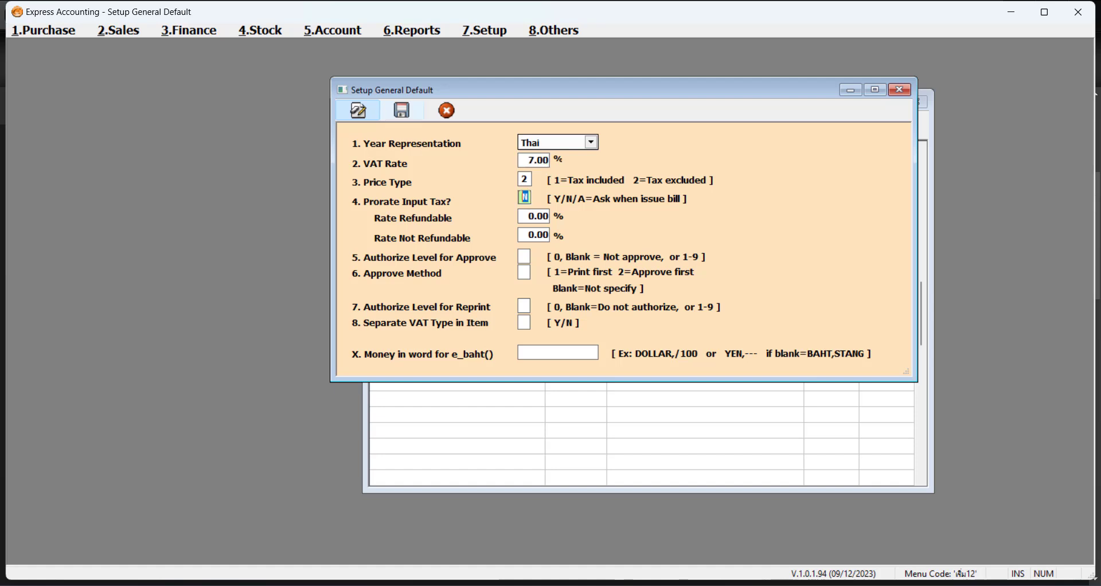
{"action": "key", "text": "Escape"}
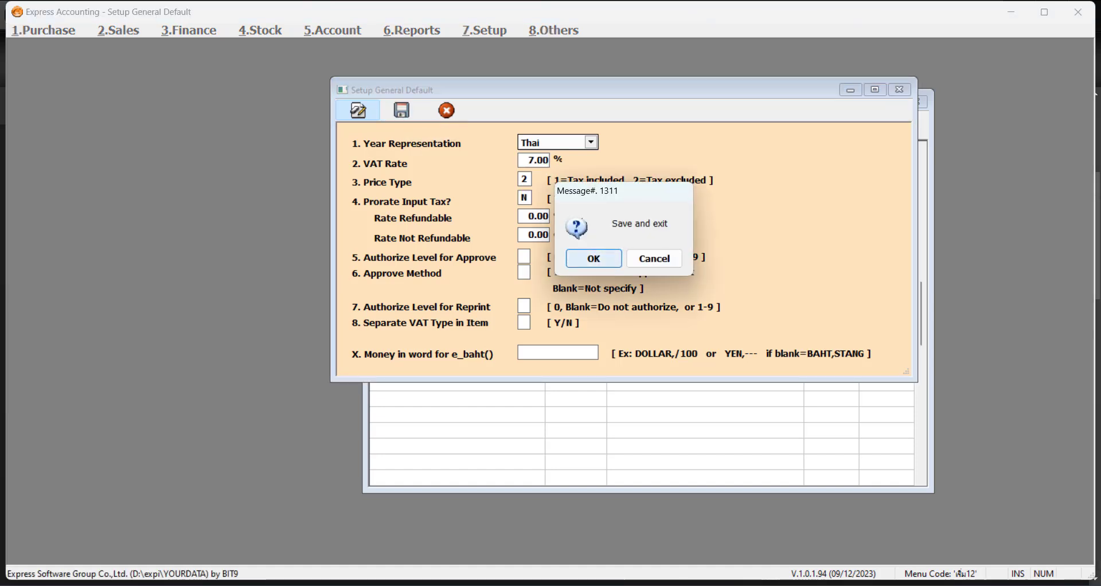
{"action": "key", "text": "Return"}
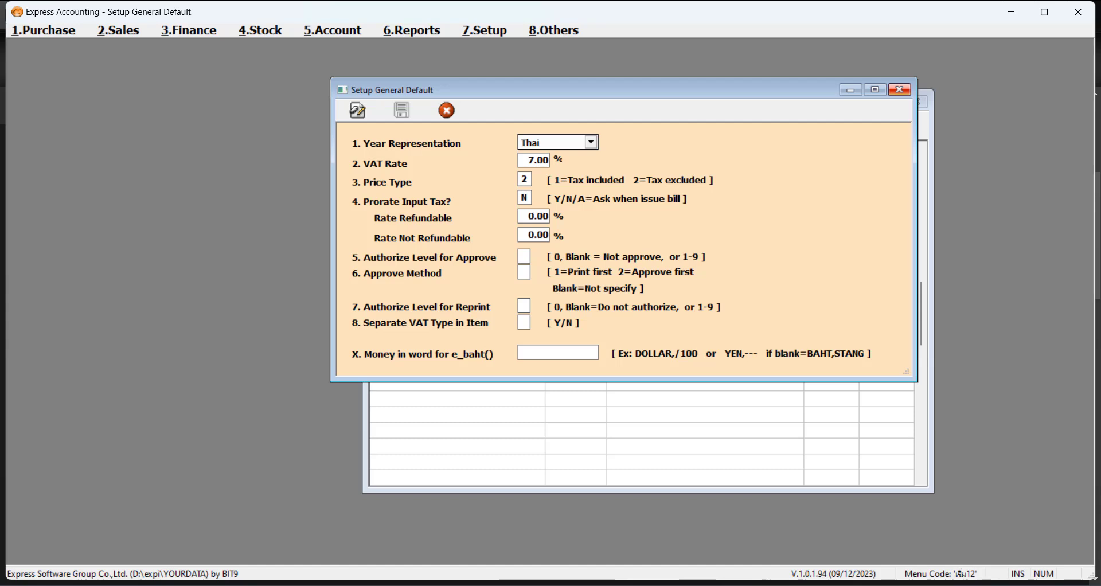
{"action": "key", "text": "Escape"}
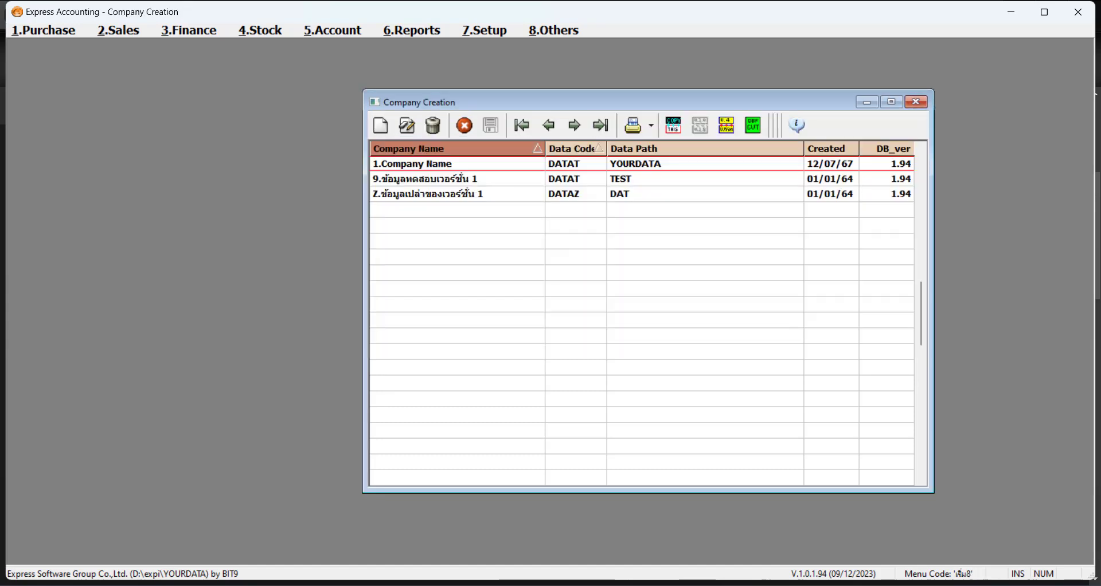
Open the General Information setup for Inventory Control in the default information.
{"action": "key", "text": "alt+7"}
{"action": "key", "text": "Down"}
{"action": "key", "text": "Right"}
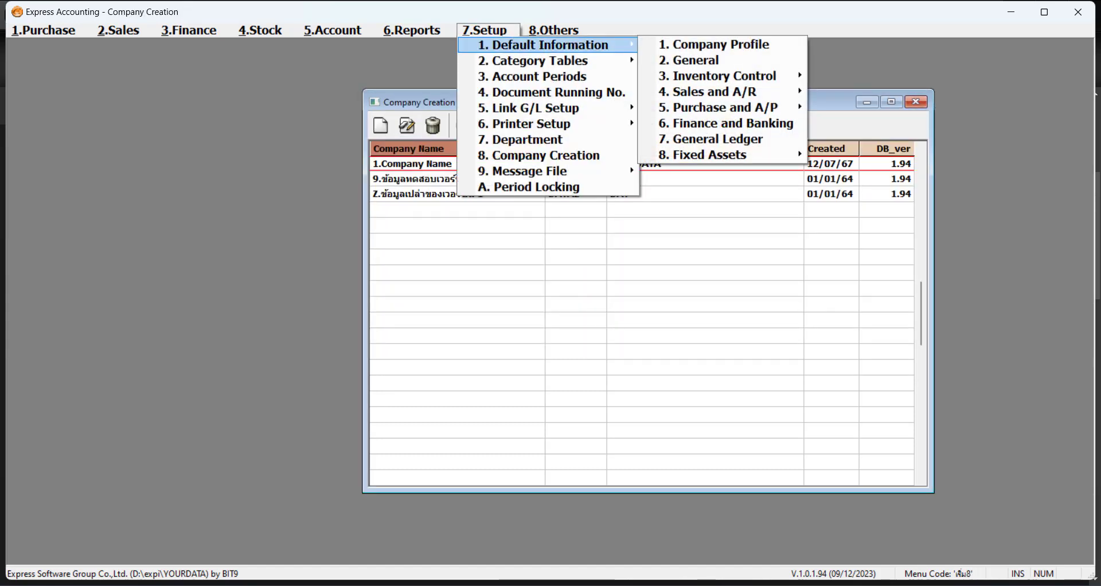
{"action": "key", "text": "Down"}
{"action": "key", "text": "Down"}
{"action": "key", "text": "Down"}
{"action": "key", "text": "Right"}
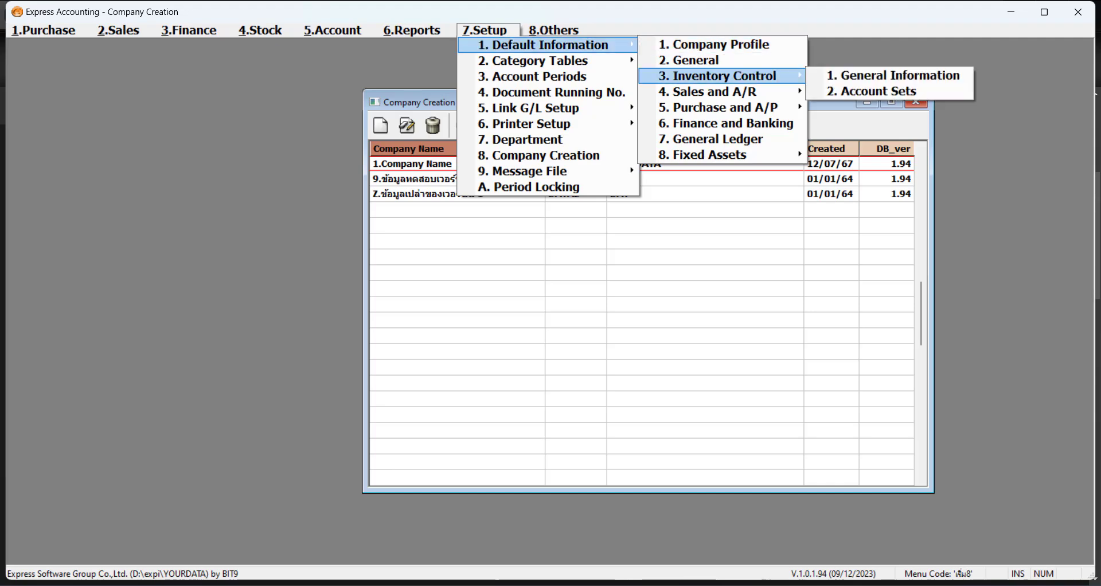
{"action": "key", "text": "Down"}
{"action": "key", "text": "Return"}
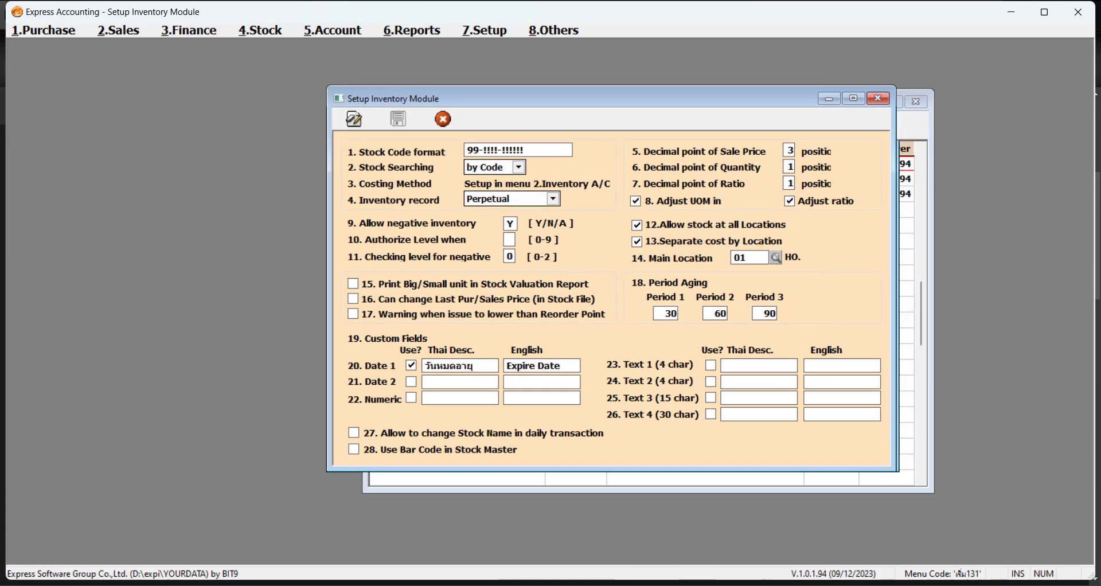
Start editing the inventory module setup, visit Stock Code format and Allow negative inventory, and show the Inventory record choices.
{"action": "key", "text": "alt+e"}
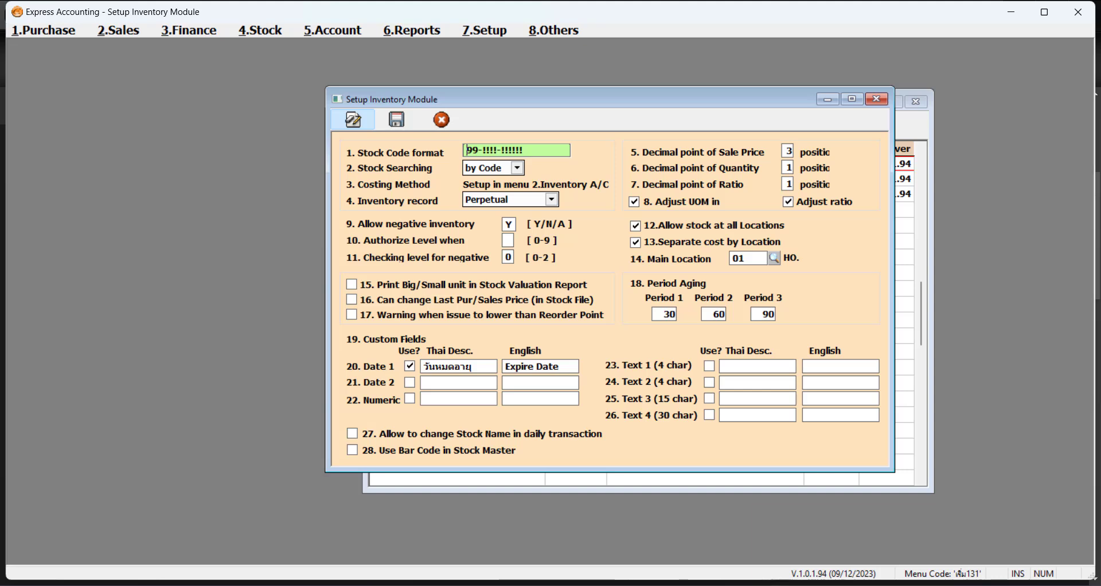
{"action": "left_click", "coordinate": [538, 150]}
{"action": "left_click", "coordinate": [509, 224]}
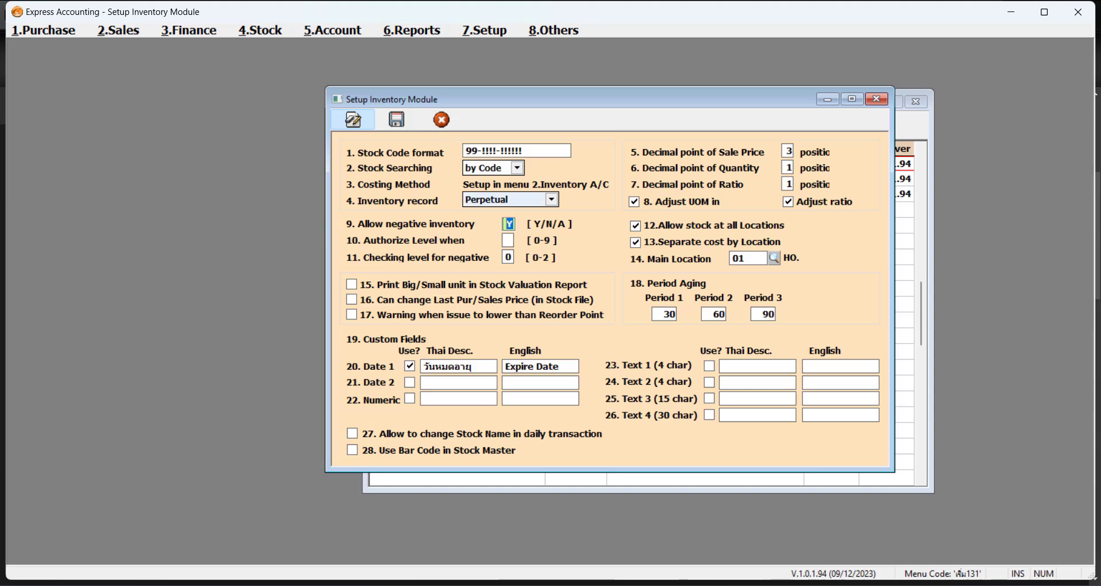
{"action": "double_click", "coordinate": [531, 200]}
{"action": "left_click", "coordinate": [551, 199]}
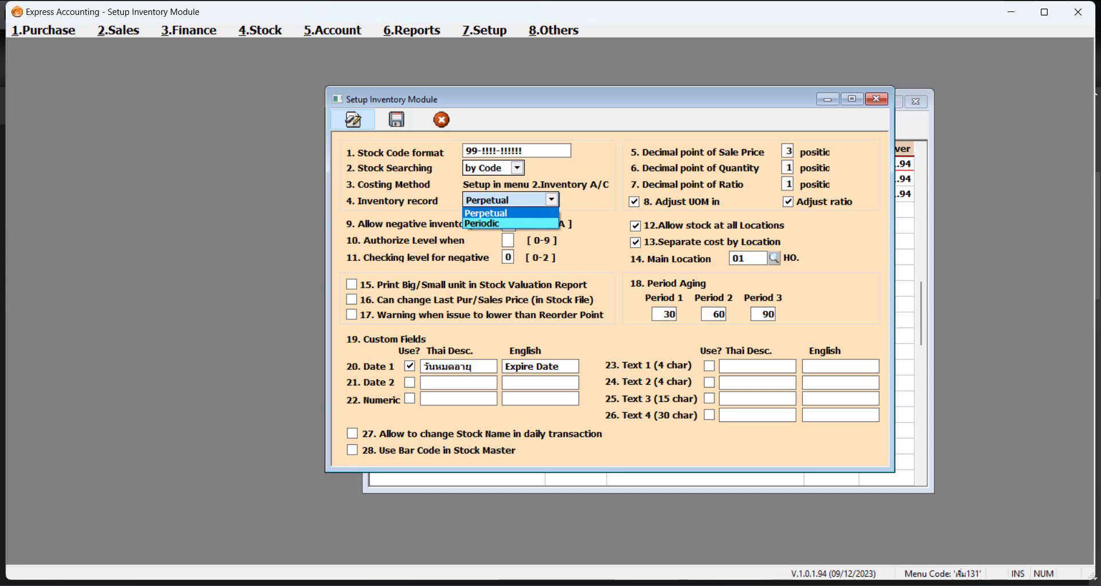